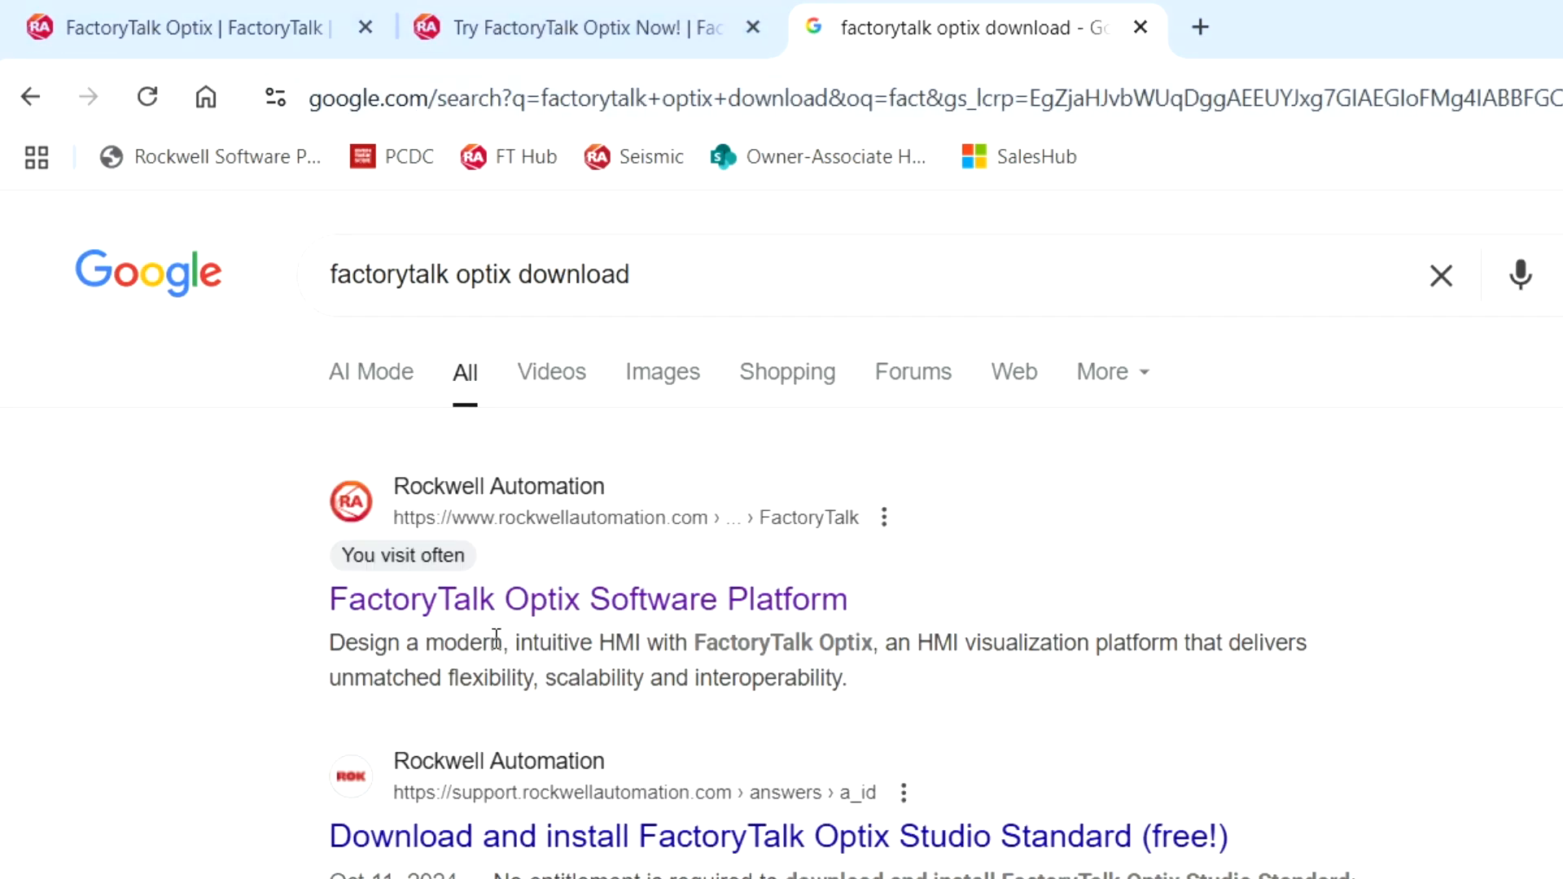
Open the FactoryTalk Optix Software Platform page and review the Try FactoryTalk Optix sign-up form.
{"action": "left_click", "coordinate": [513, 609]}
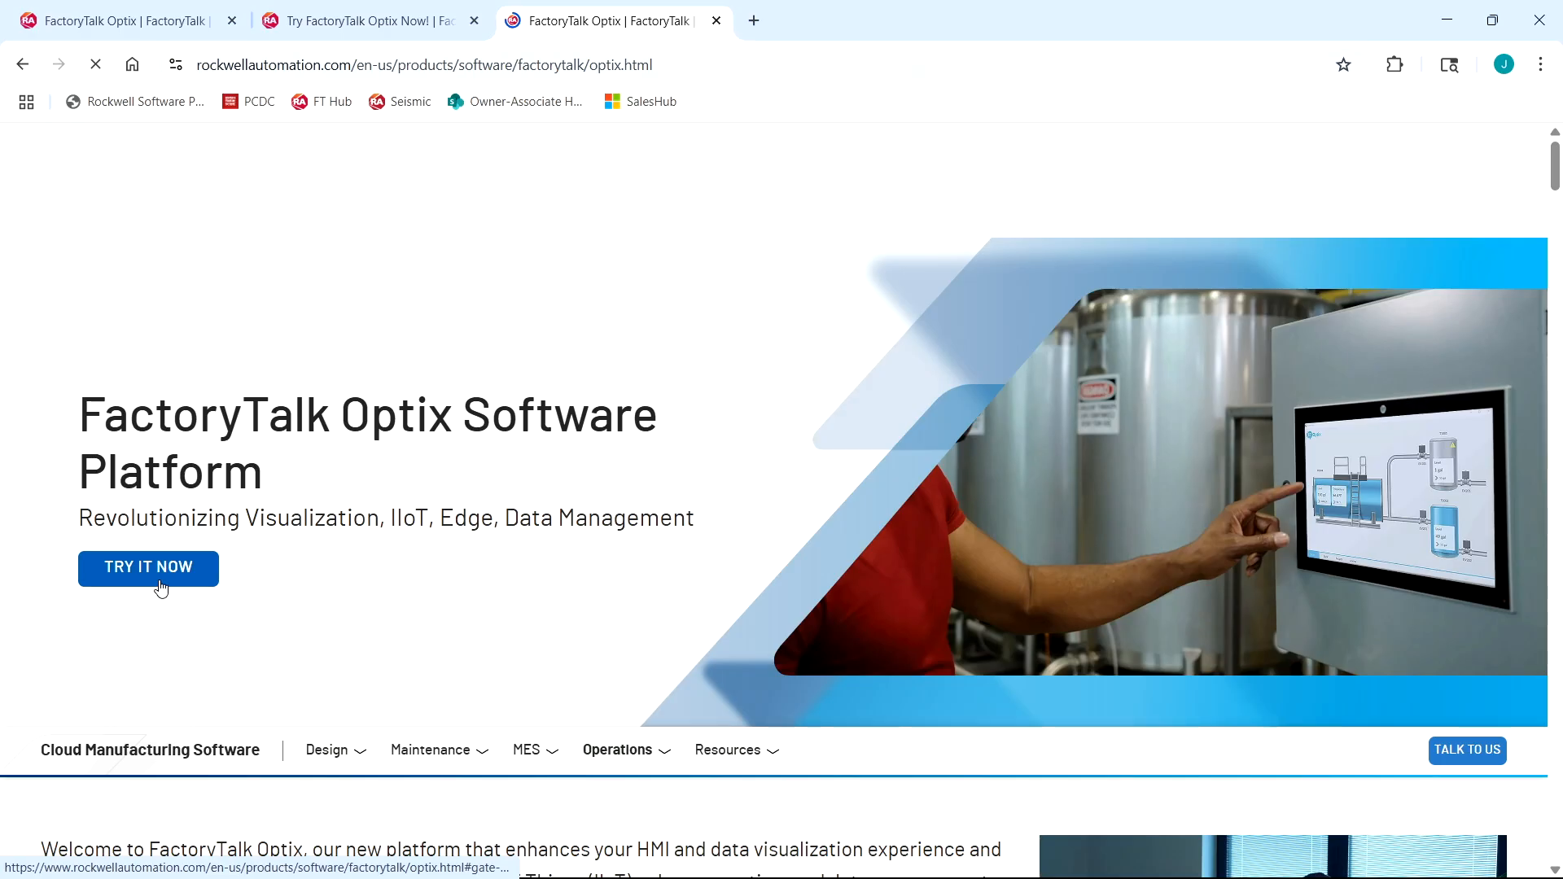
{"action": "left_click", "coordinate": [359, 22]}
{"action": "scroll", "coordinate": [920, 321], "scroll_direction": "up", "scroll_amount": 7}
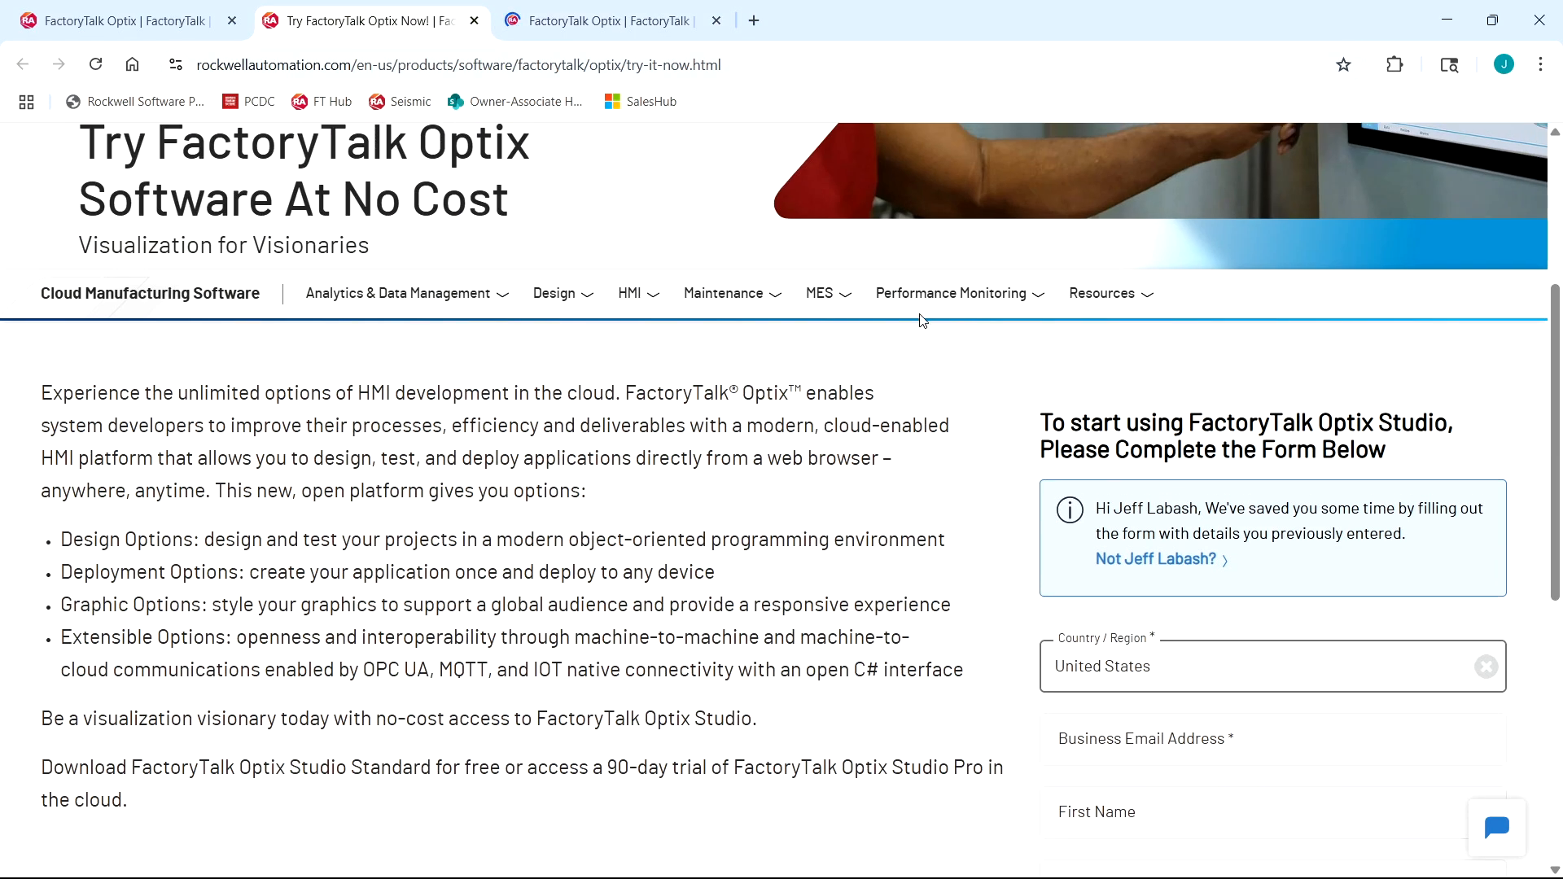
{"action": "scroll", "coordinate": [920, 321], "scroll_direction": "down", "scroll_amount": 5}
{"action": "scroll", "coordinate": [922, 321], "scroll_direction": "down", "scroll_amount": 3}
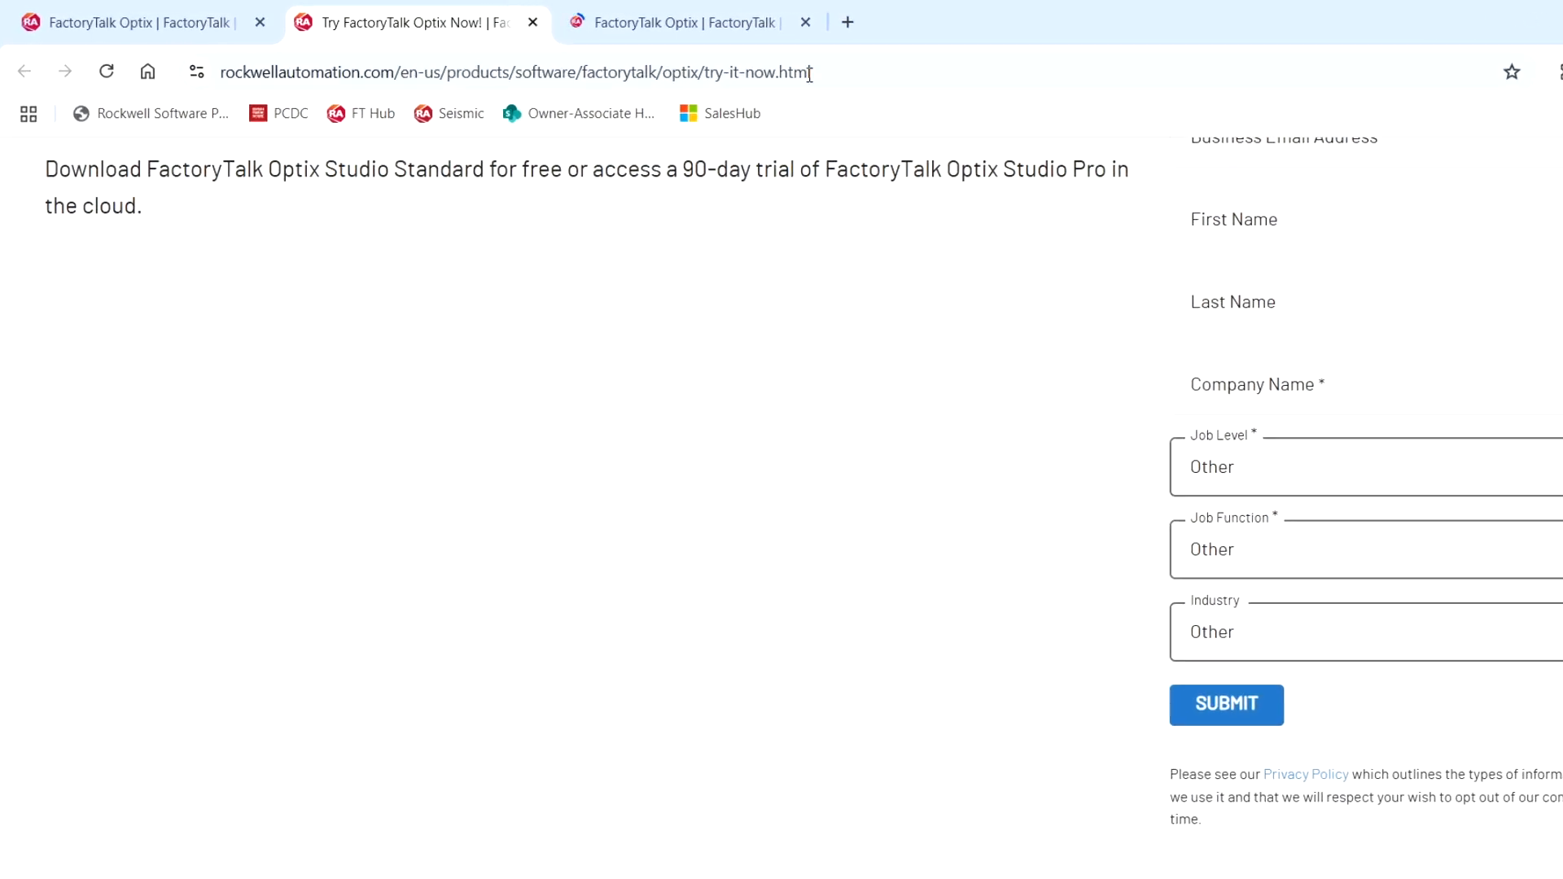
Open Rockwell's Compatibility & Downloads Center in a new tab, search for optix and browse the FactoryTalk Optix downloads.
{"action": "left_click", "coordinate": [1156, 27]}
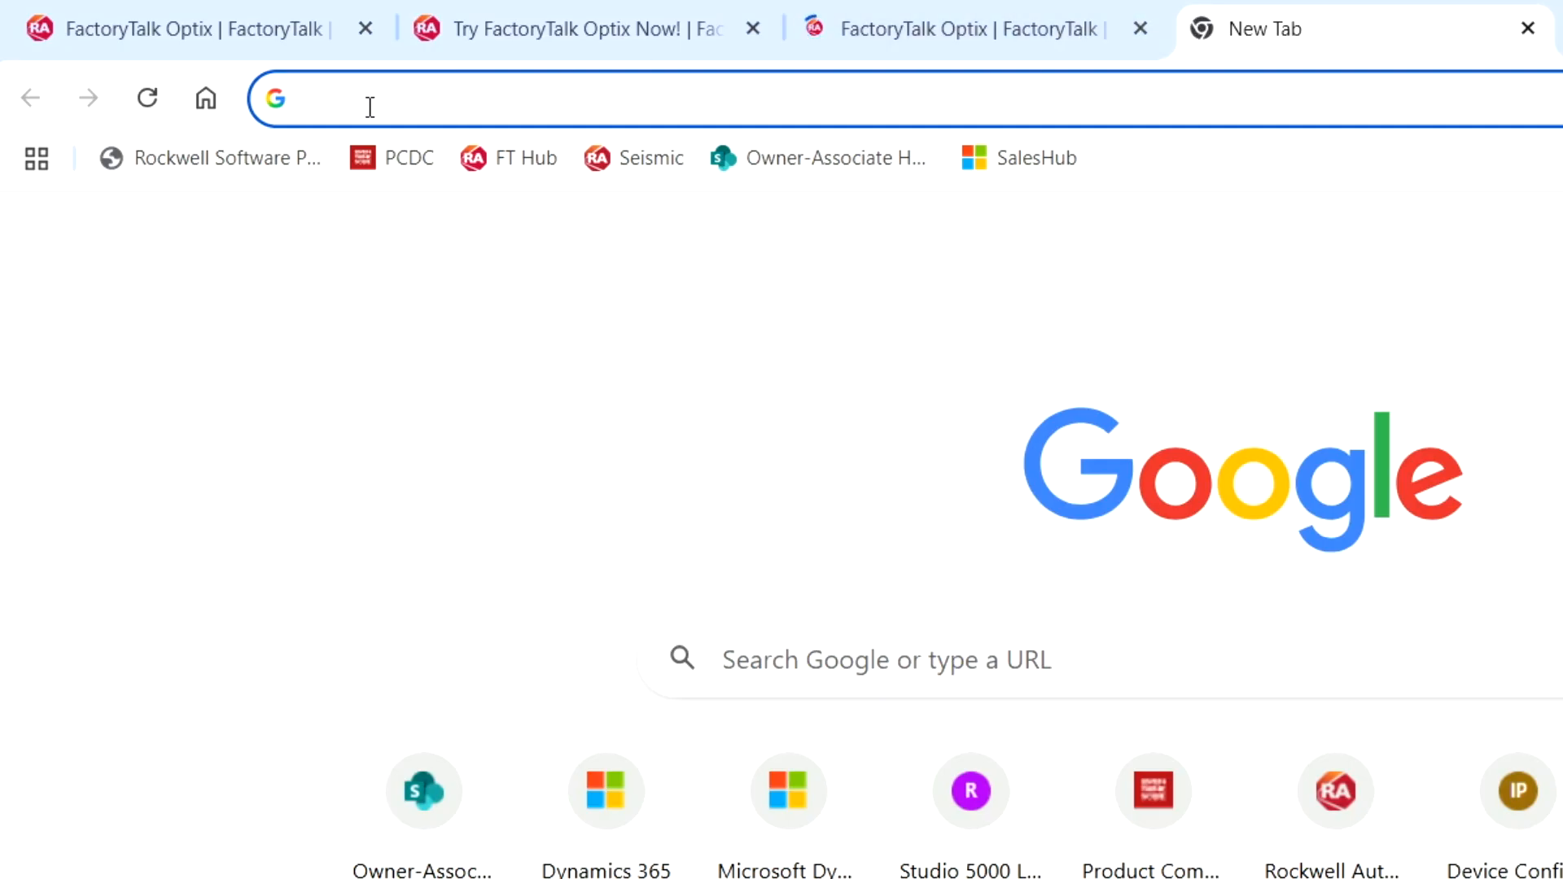
{"action": "left_click", "coordinate": [388, 158]}
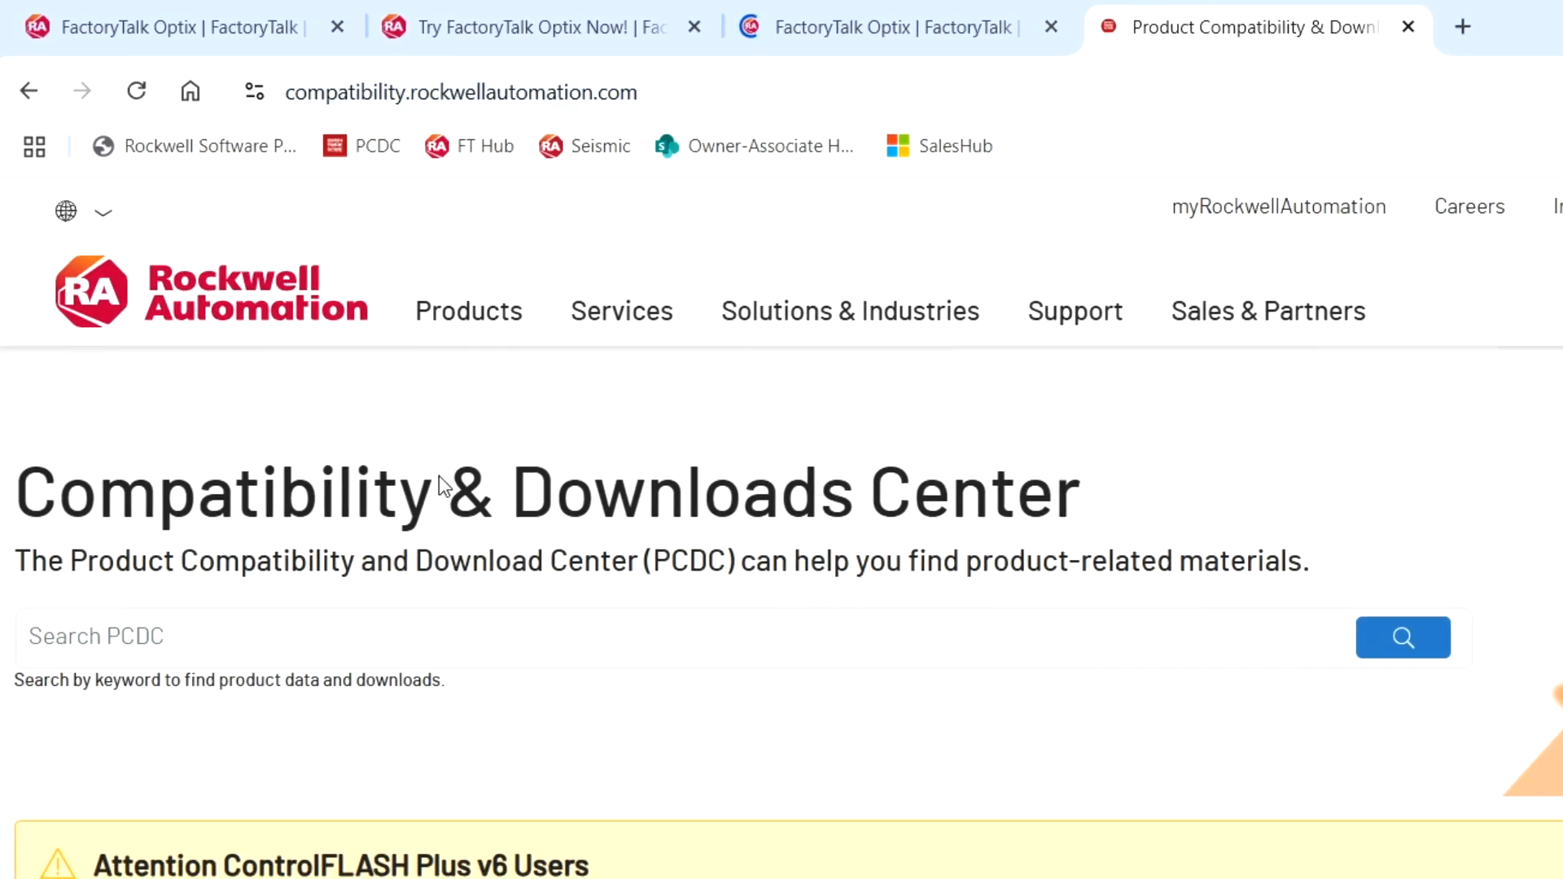
{"action": "left_click", "coordinate": [372, 615]}
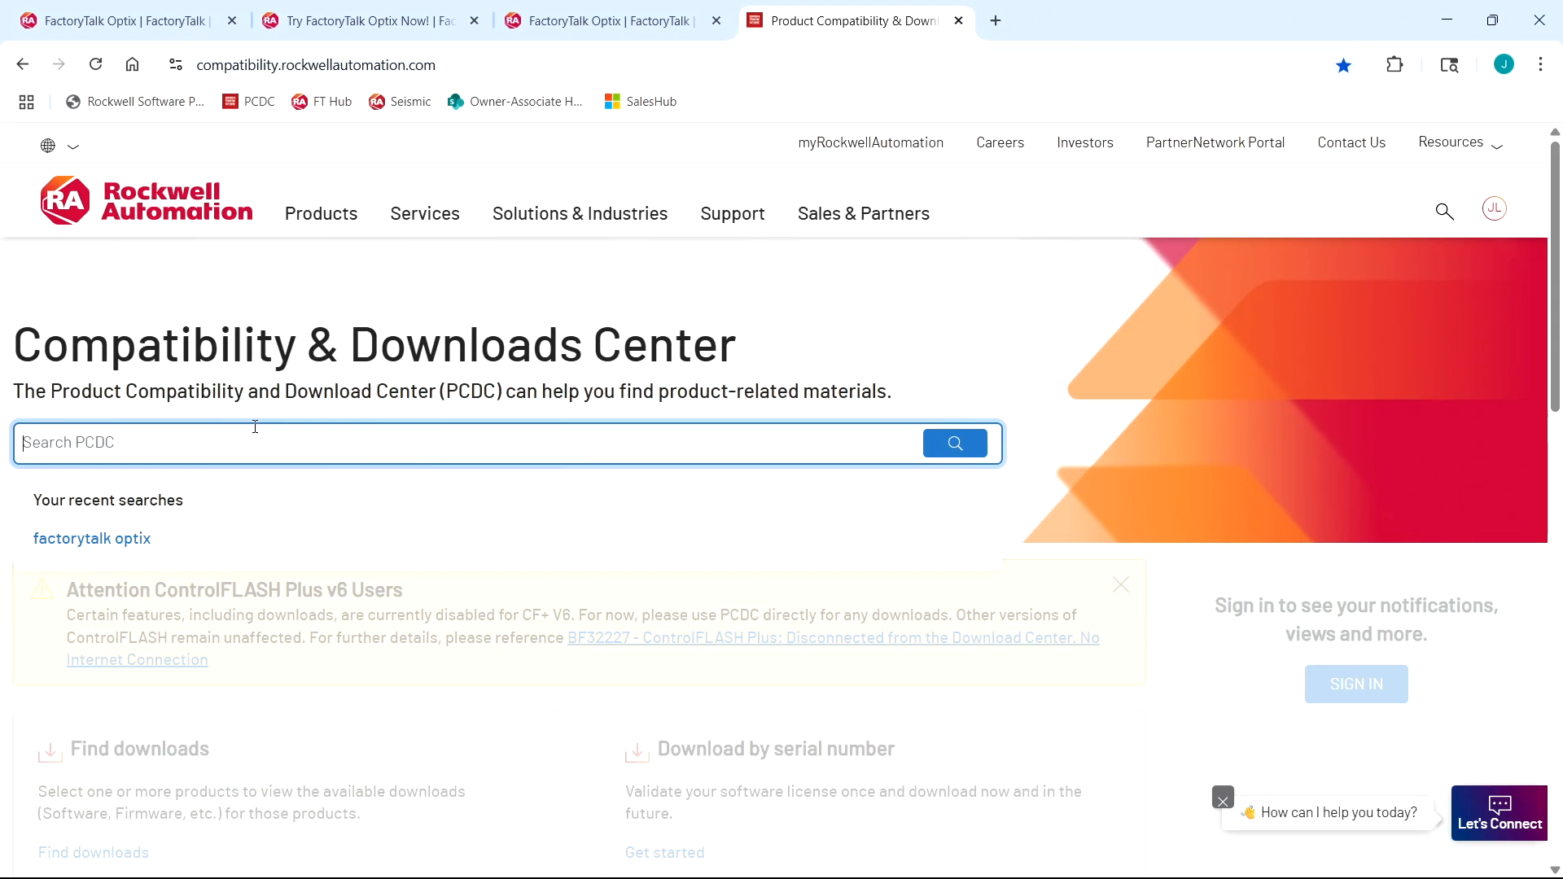
{"action": "type", "text": "optix"}
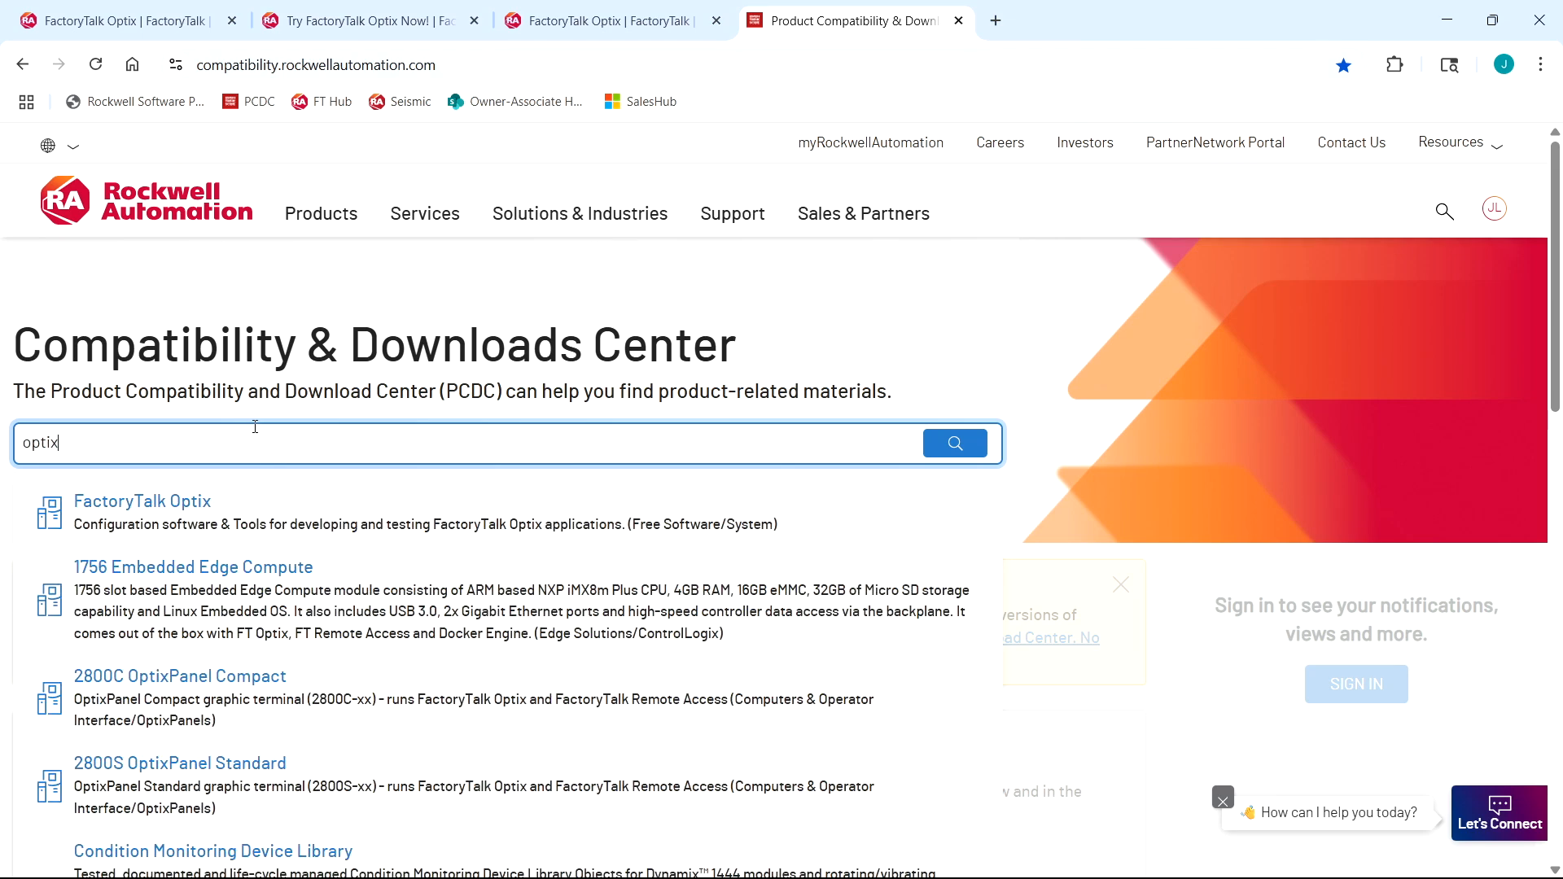
{"action": "left_click", "coordinate": [177, 512]}
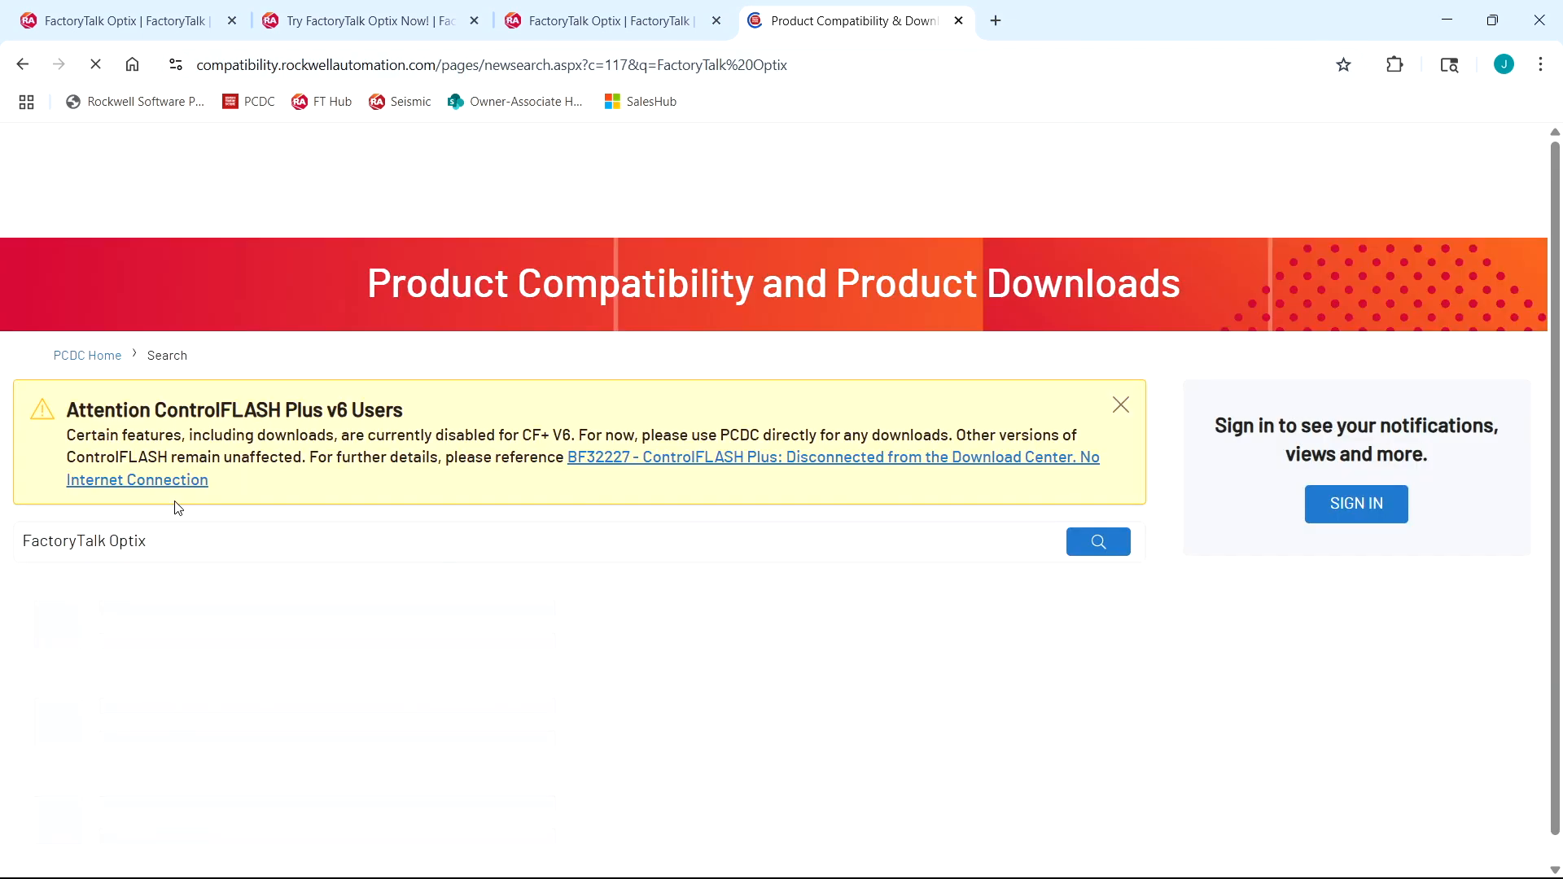
{"action": "scroll", "coordinate": [350, 564], "scroll_direction": "down", "scroll_amount": 7}
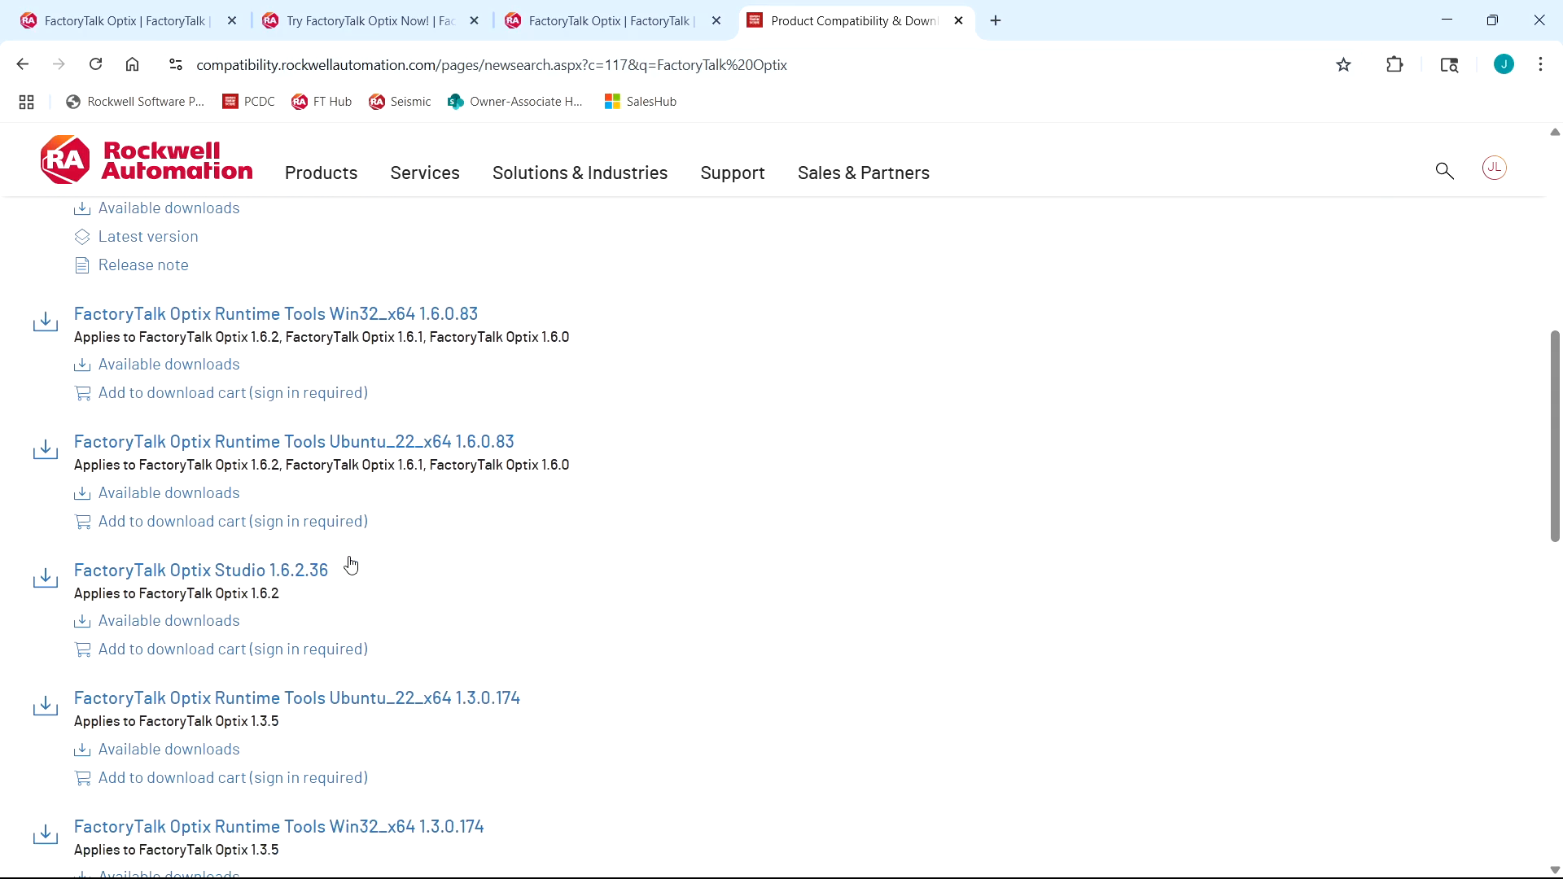
{"action": "scroll", "coordinate": [350, 561], "scroll_direction": "down", "scroll_amount": 1}
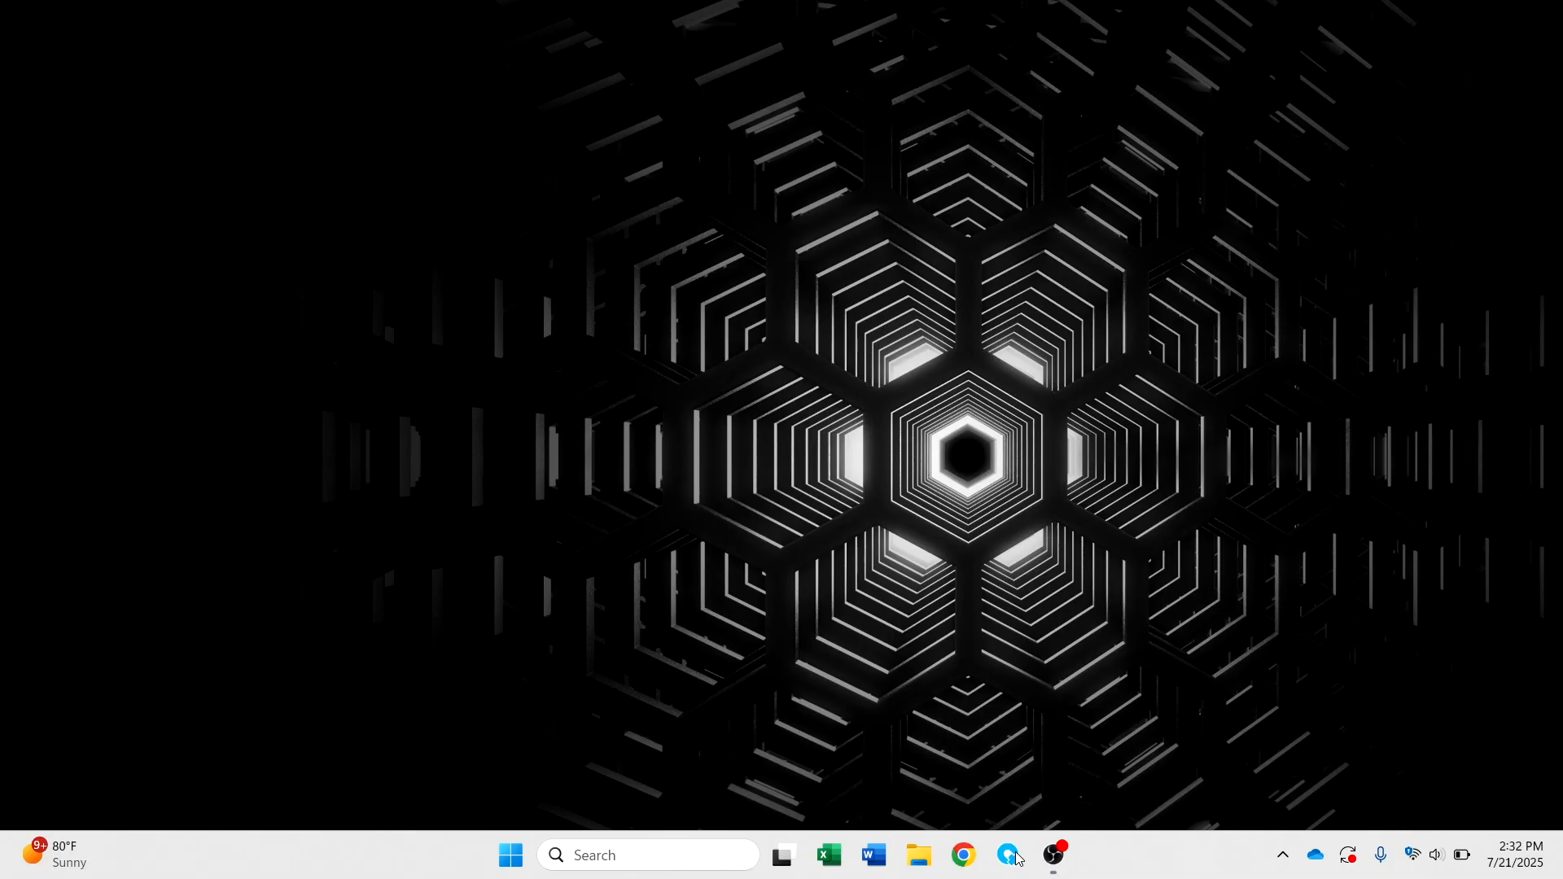
Launch FactoryTalk Optix Studio and create an OptixPanel project named MyFirstOptixPanel for the OptixPanel Compact 7" W (800x480).
{"action": "left_click", "coordinate": [1018, 858]}
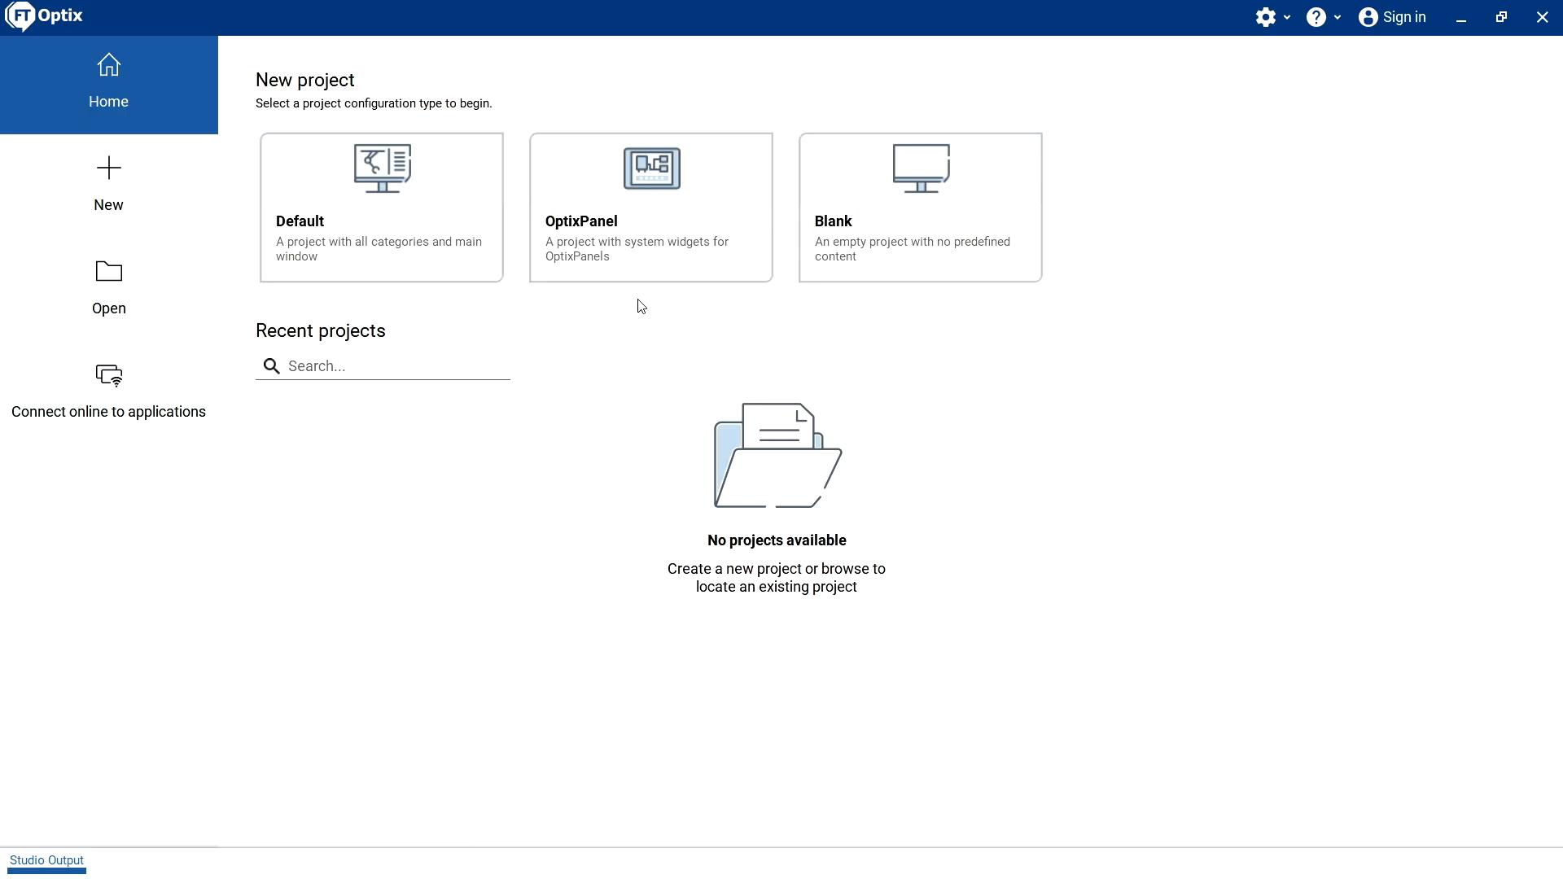
{"action": "left_click", "coordinate": [654, 228]}
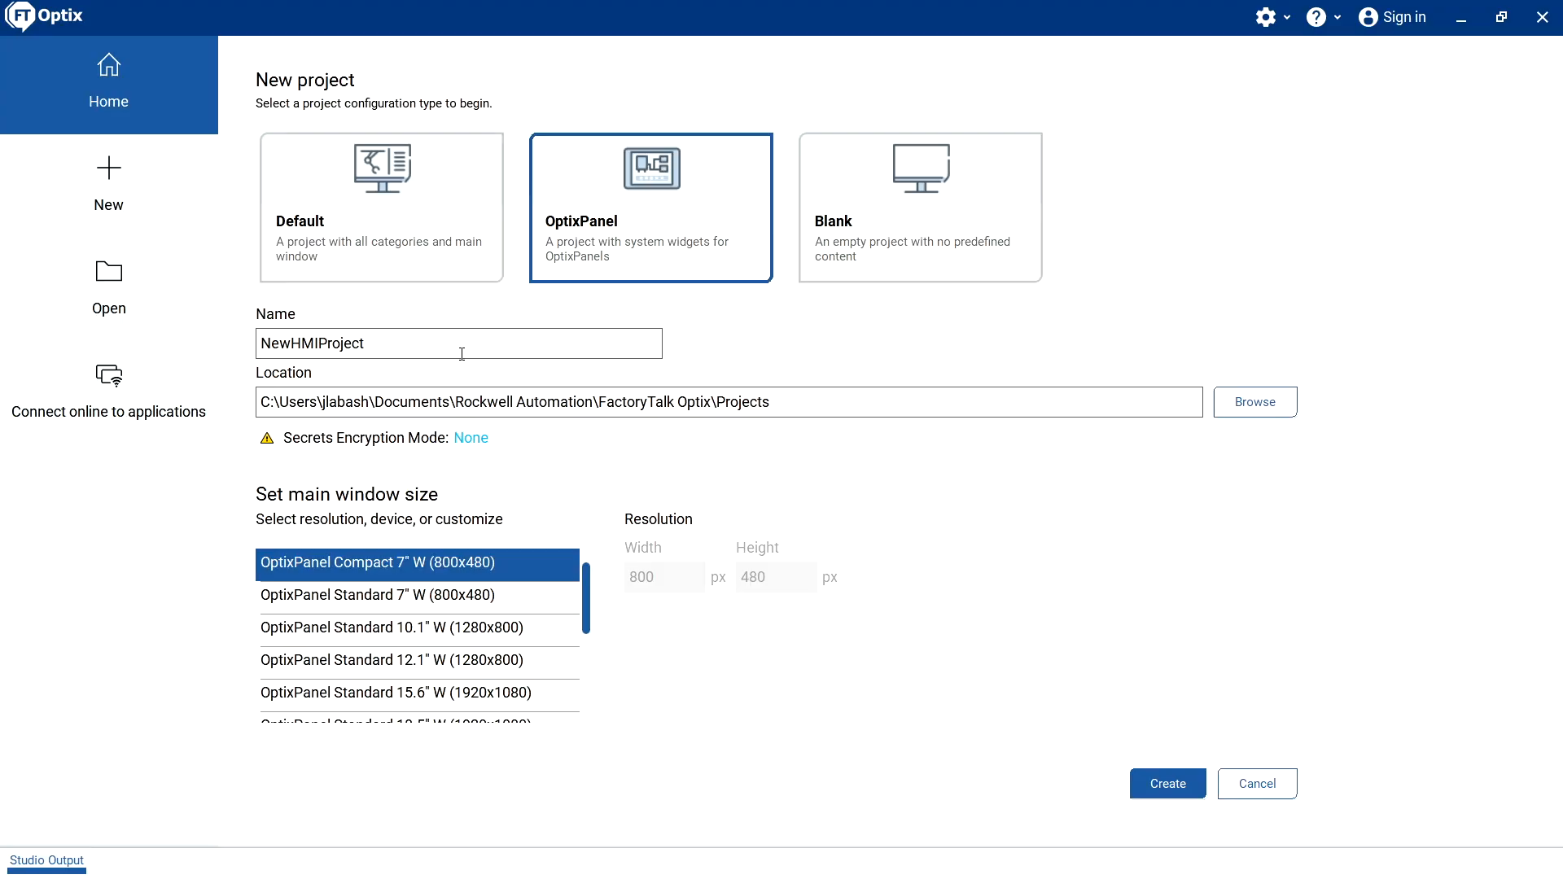
{"action": "double_click", "coordinate": [462, 353]}
{"action": "key", "text": "BackSpace"}
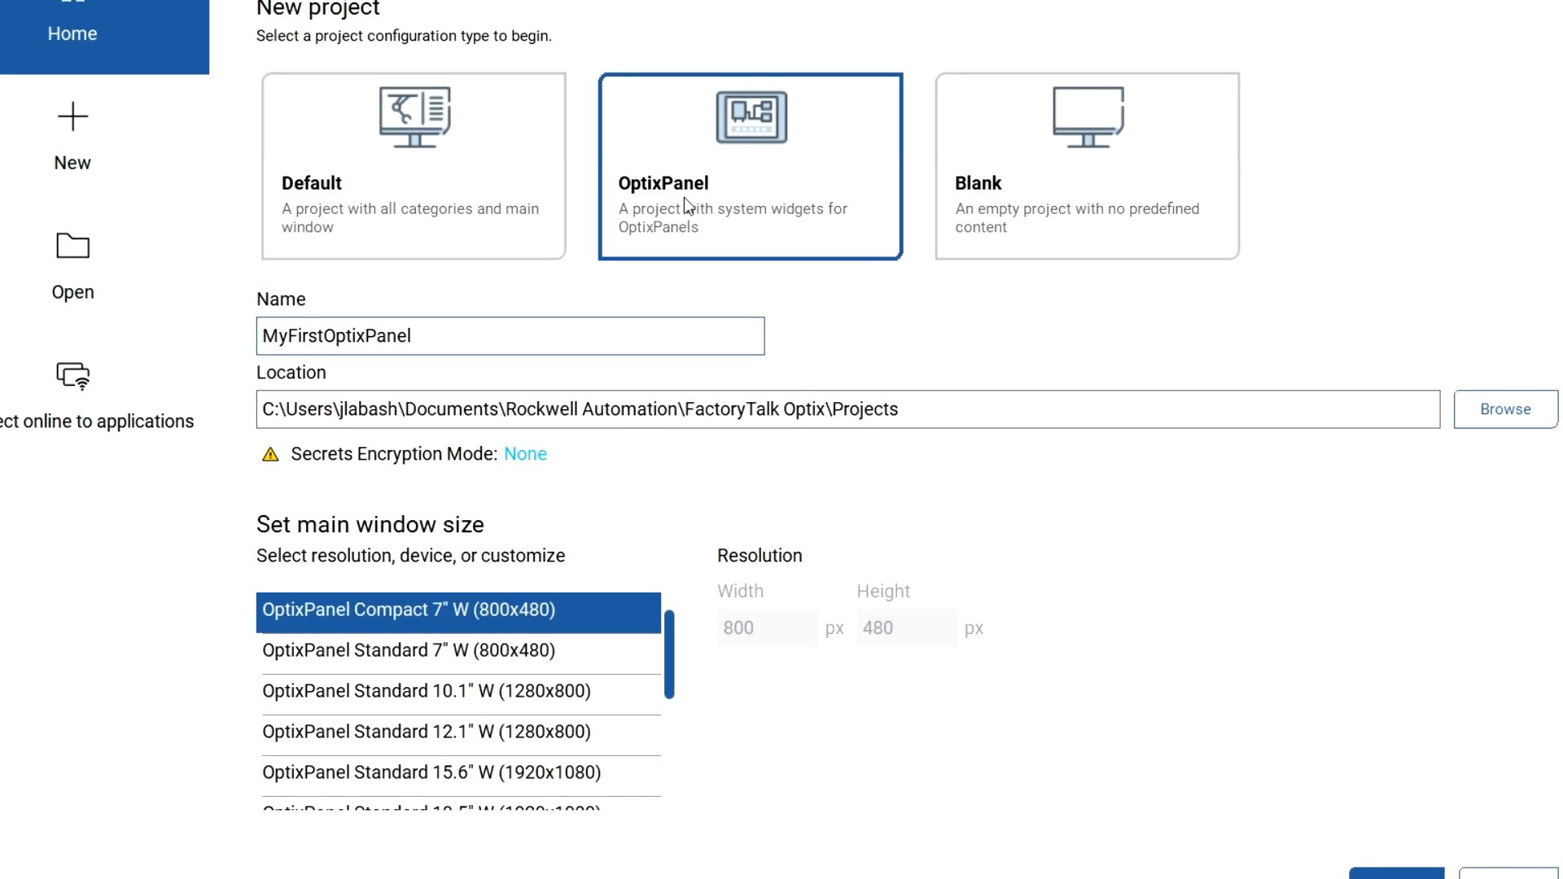
{"action": "left_click", "coordinate": [1141, 786]}
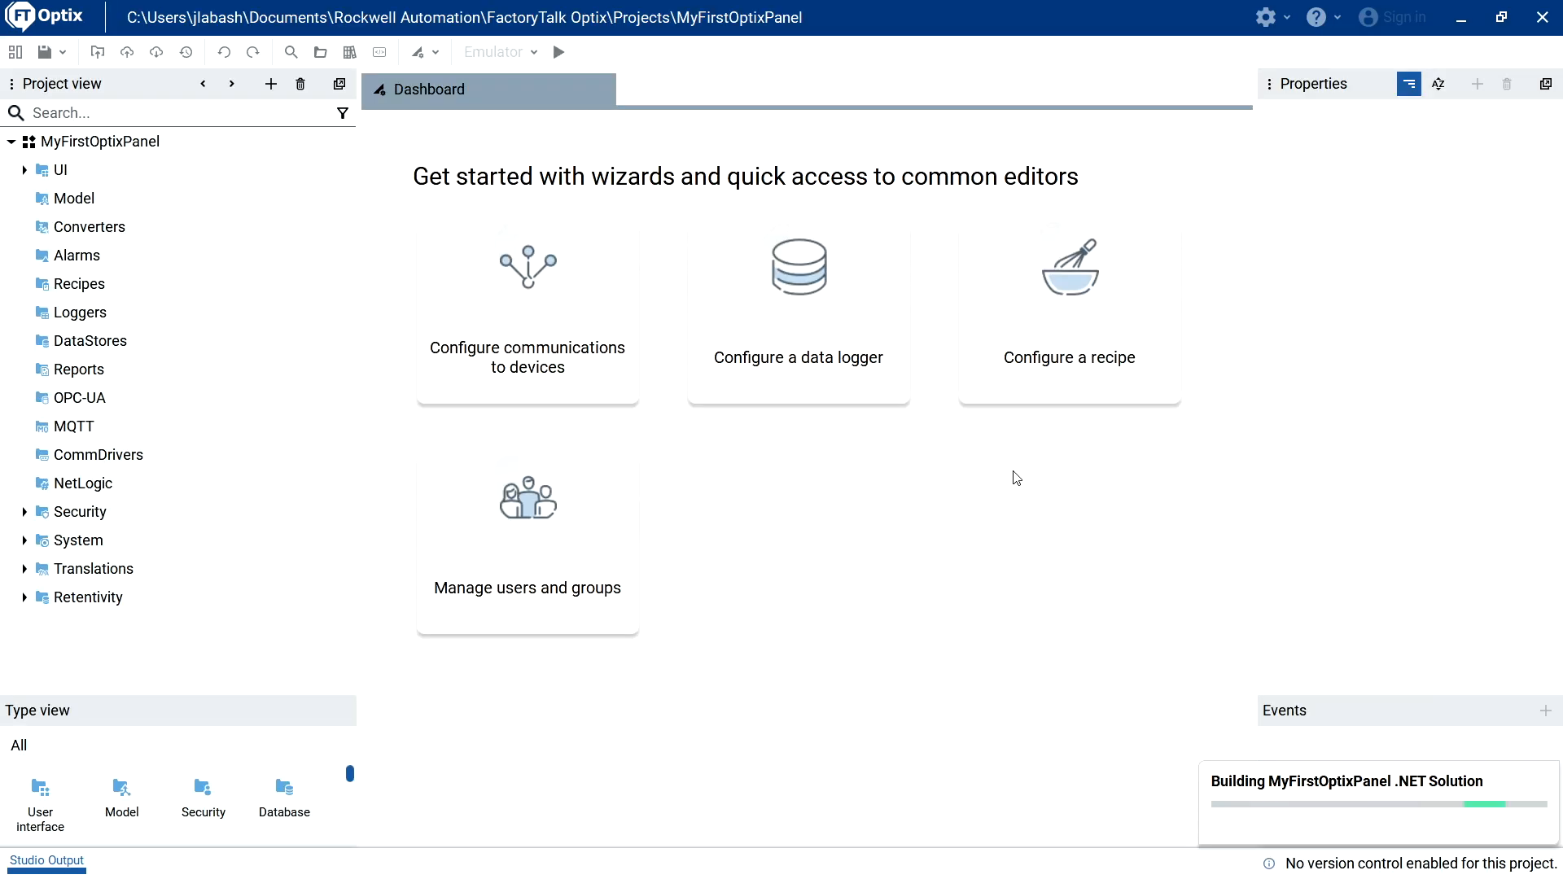
Close the Dashboard and set the Screen color of DefaultStyleSheet in the UI folder to gray.
{"action": "left_click", "coordinate": [604, 91]}
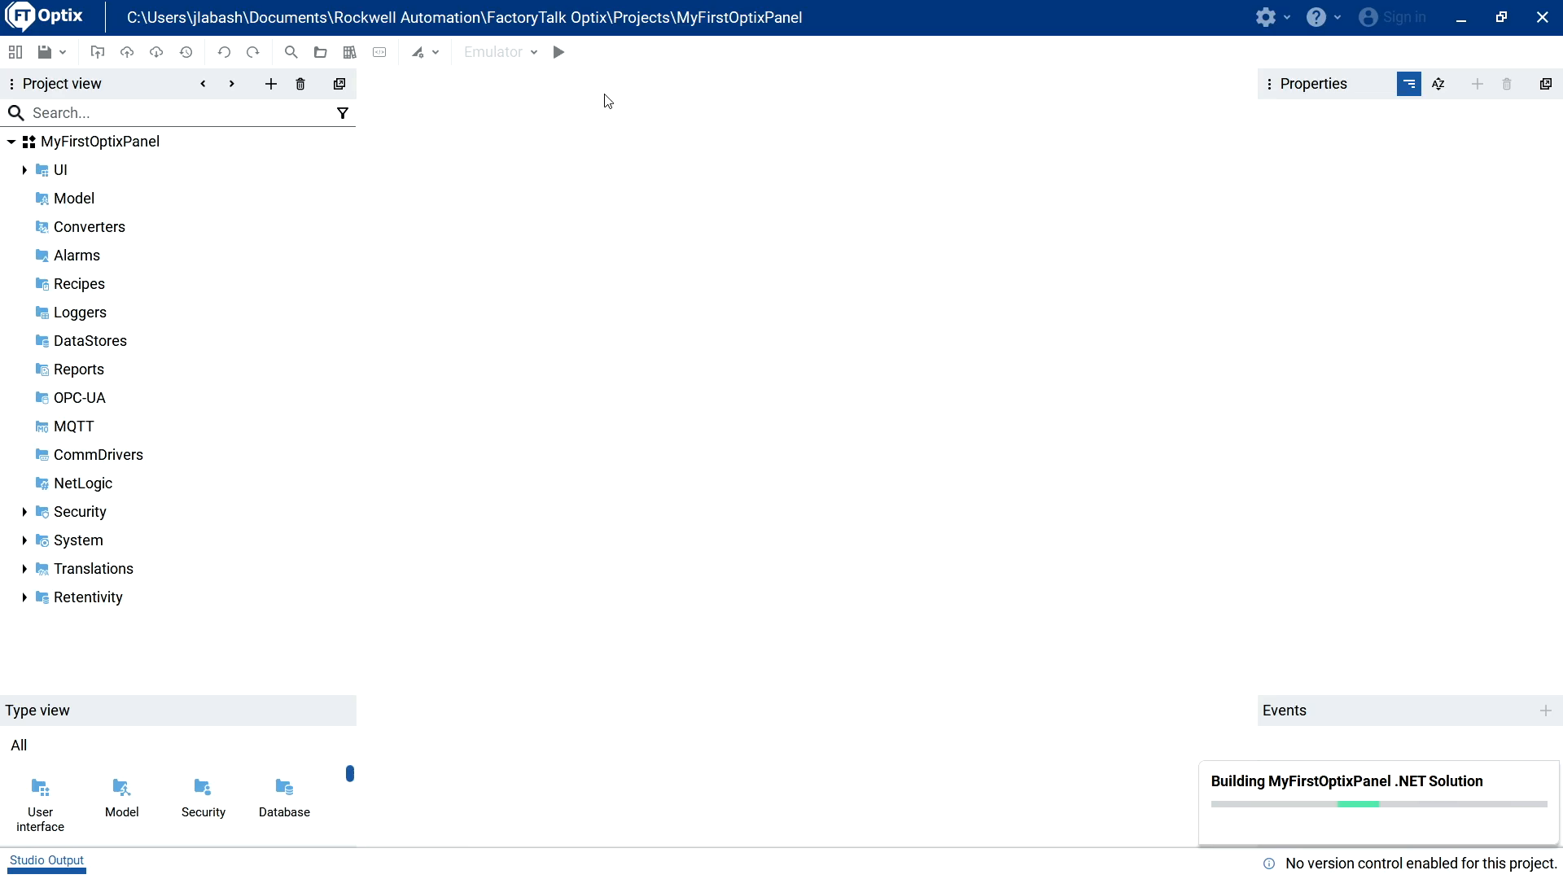
{"action": "left_click", "coordinate": [25, 171]}
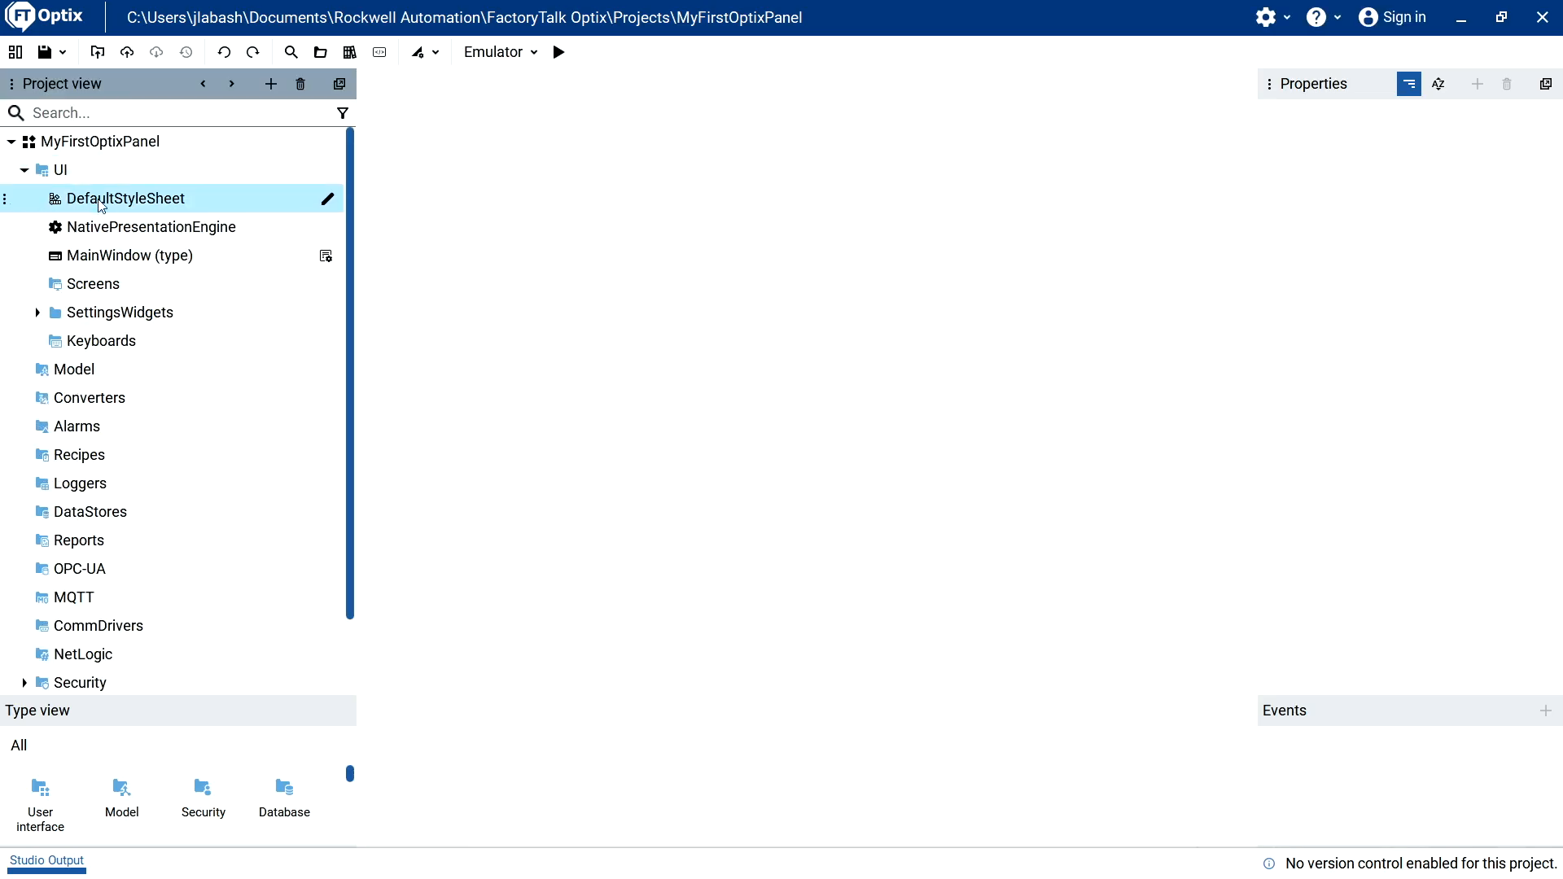
{"action": "left_click", "coordinate": [143, 212]}
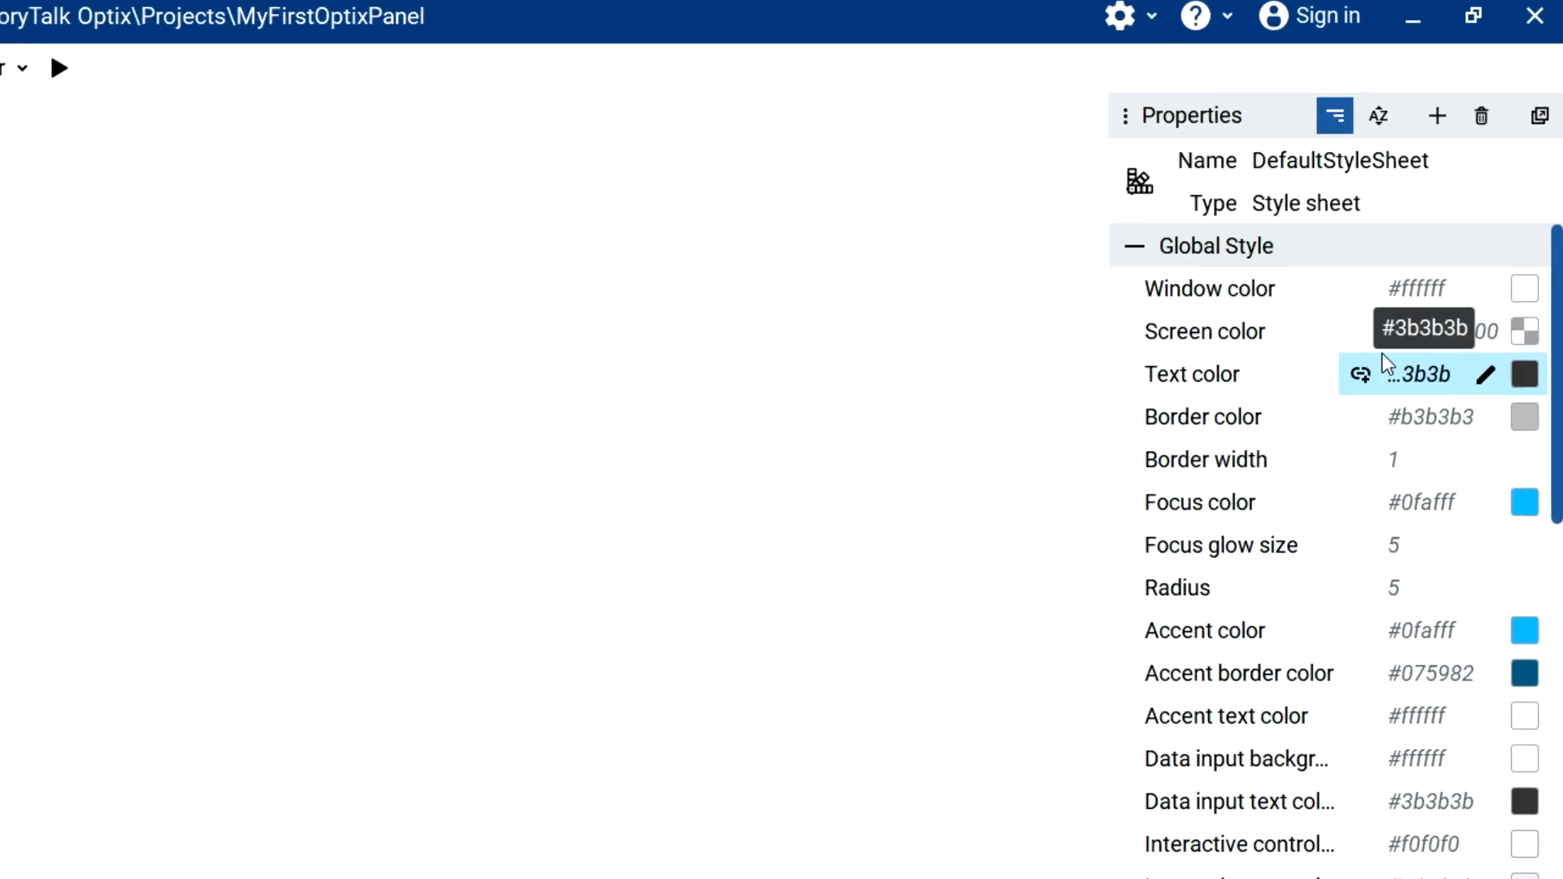
{"action": "left_click", "coordinate": [1439, 334]}
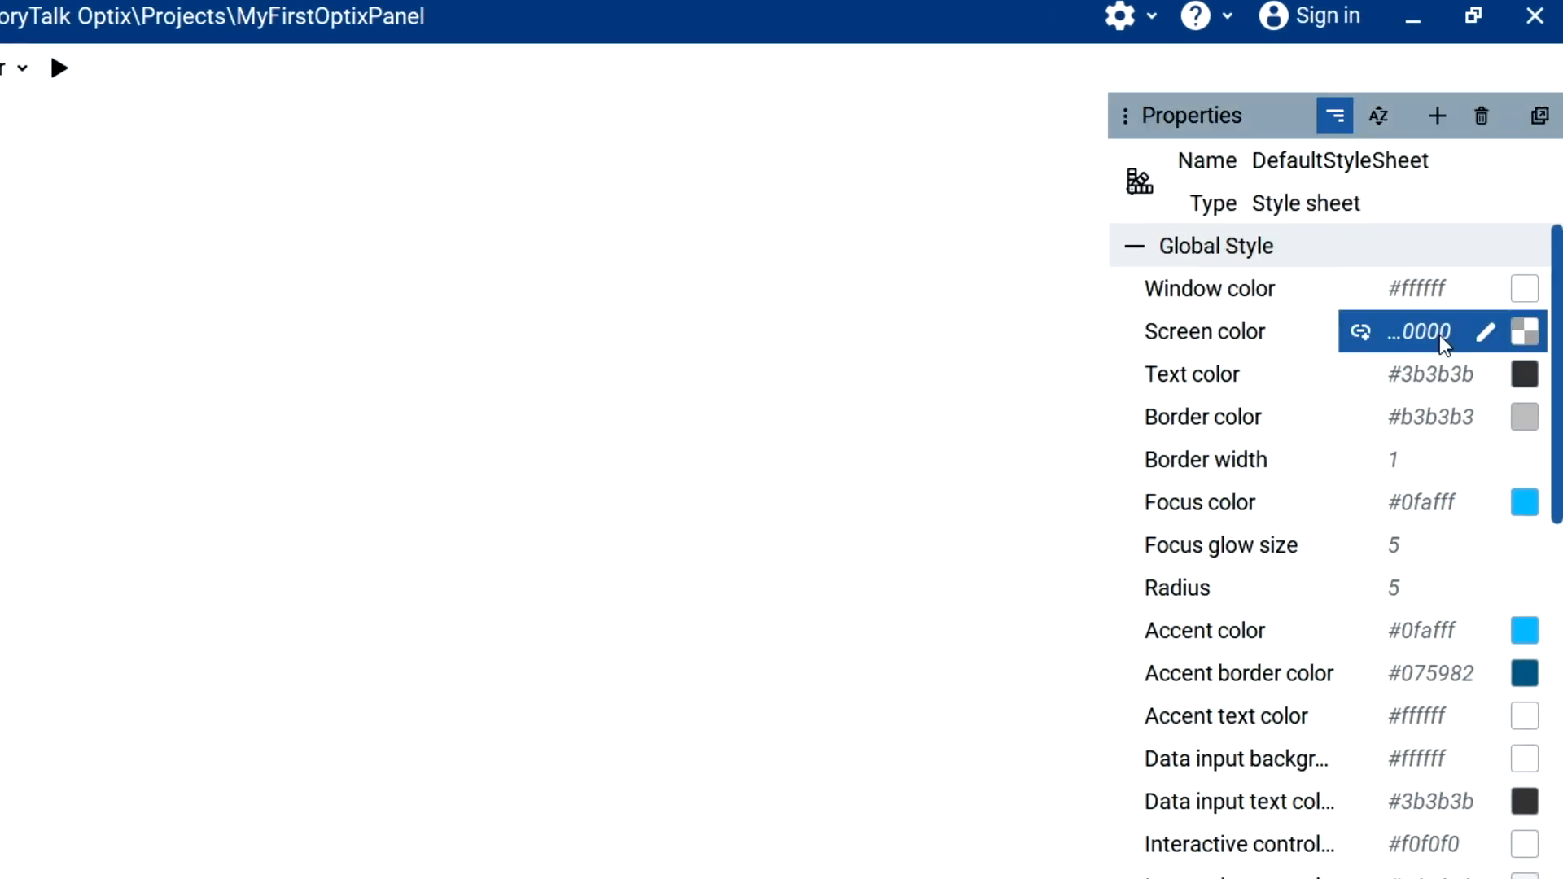
{"action": "type", "text": "gray"}
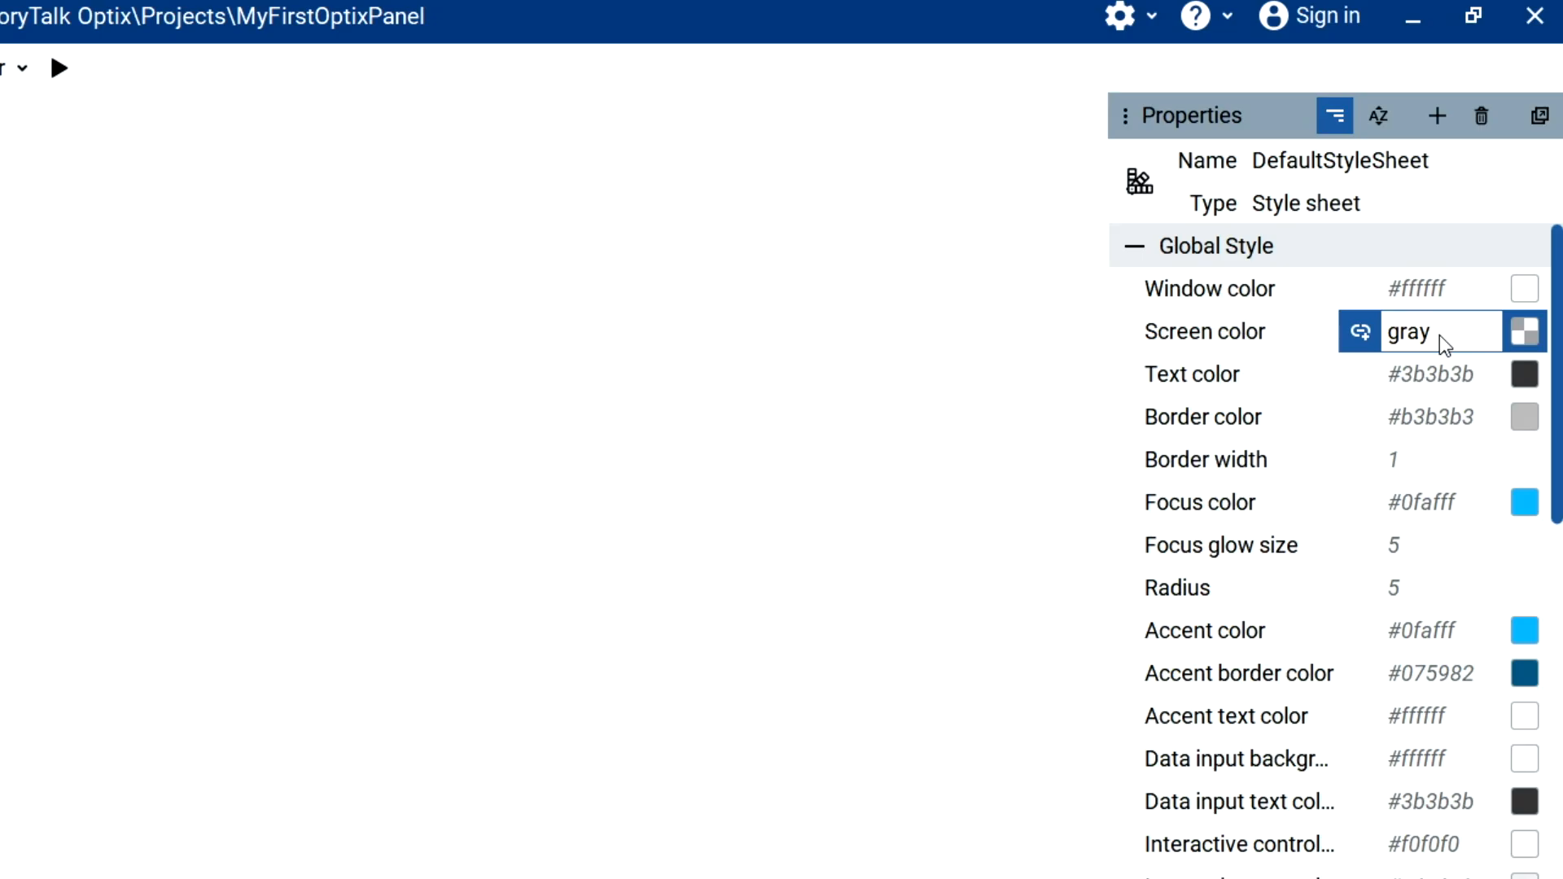
{"action": "key", "text": "Return"}
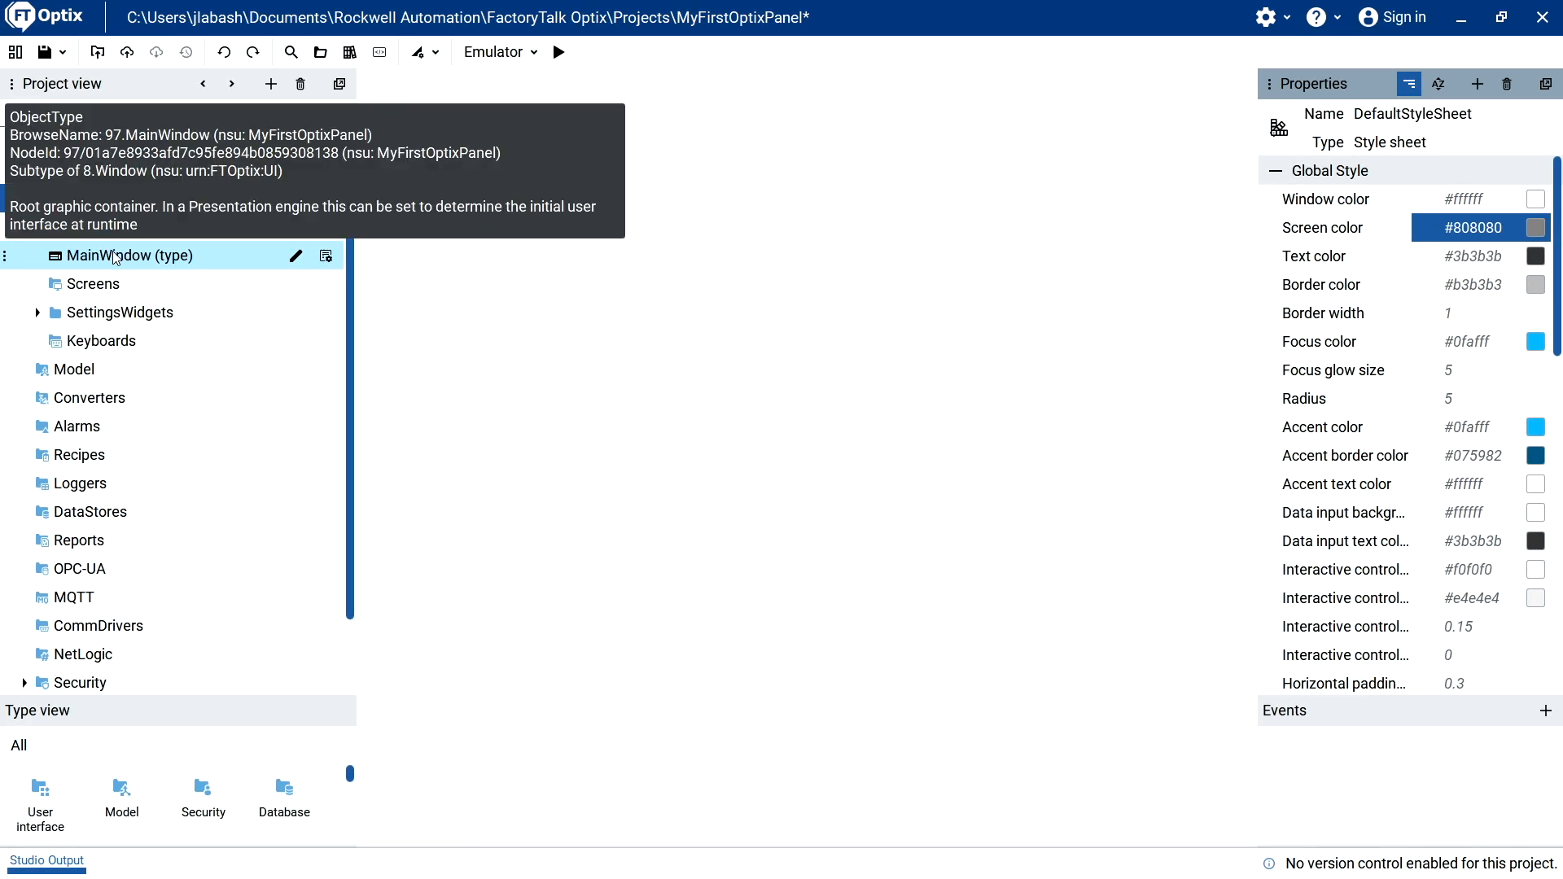
Add two new screens to the Screens folder of the UI.
{"action": "left_click", "coordinate": [115, 258]}
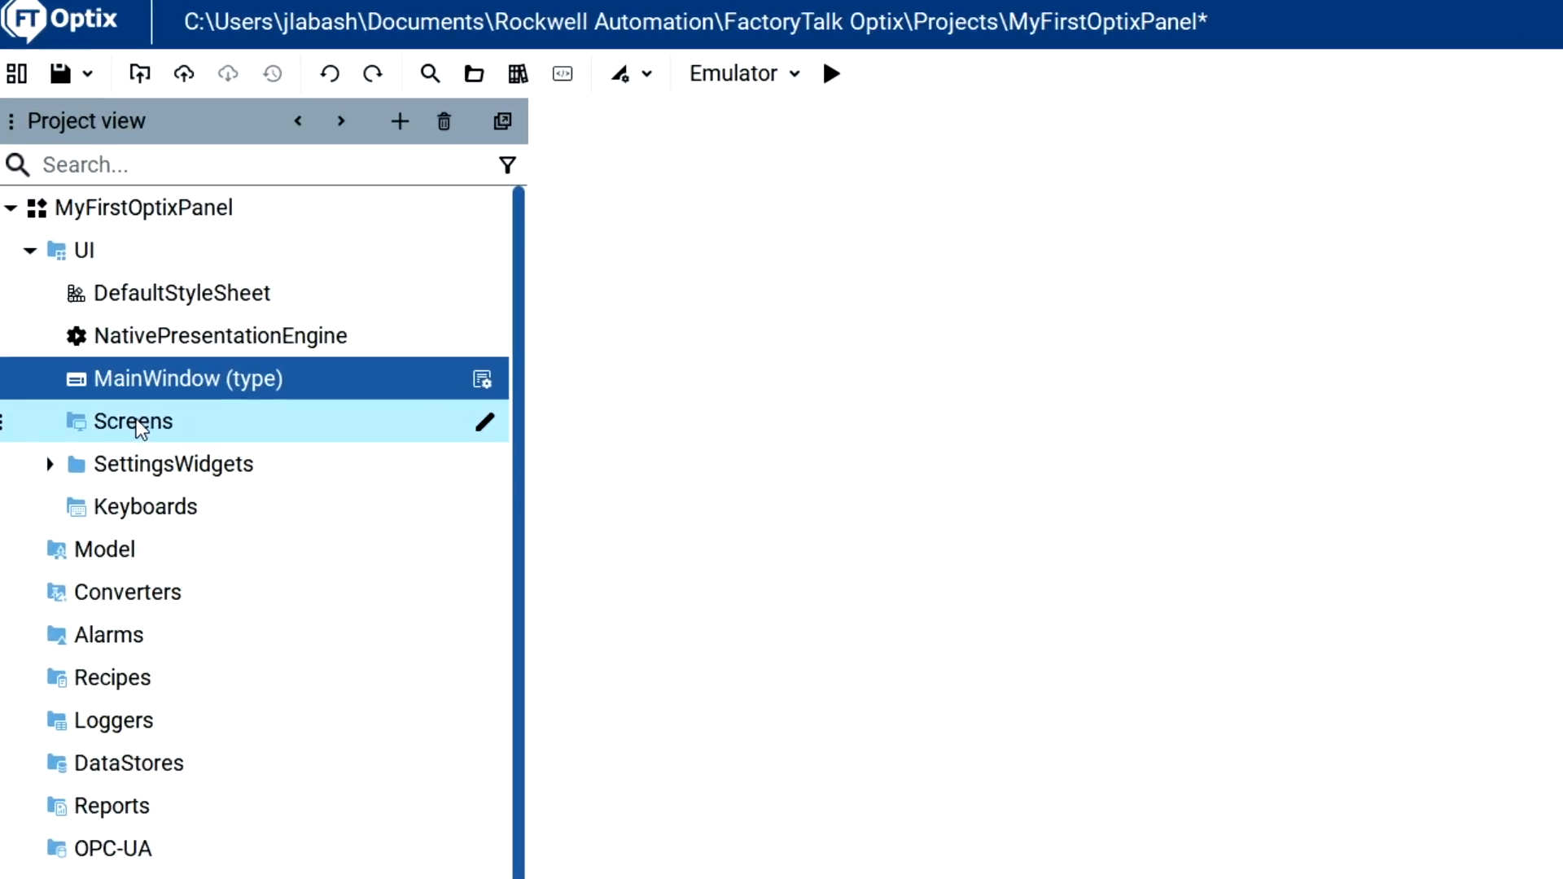
{"action": "right_click", "coordinate": [140, 429]}
{"action": "mouse_move", "coordinate": [208, 443]}
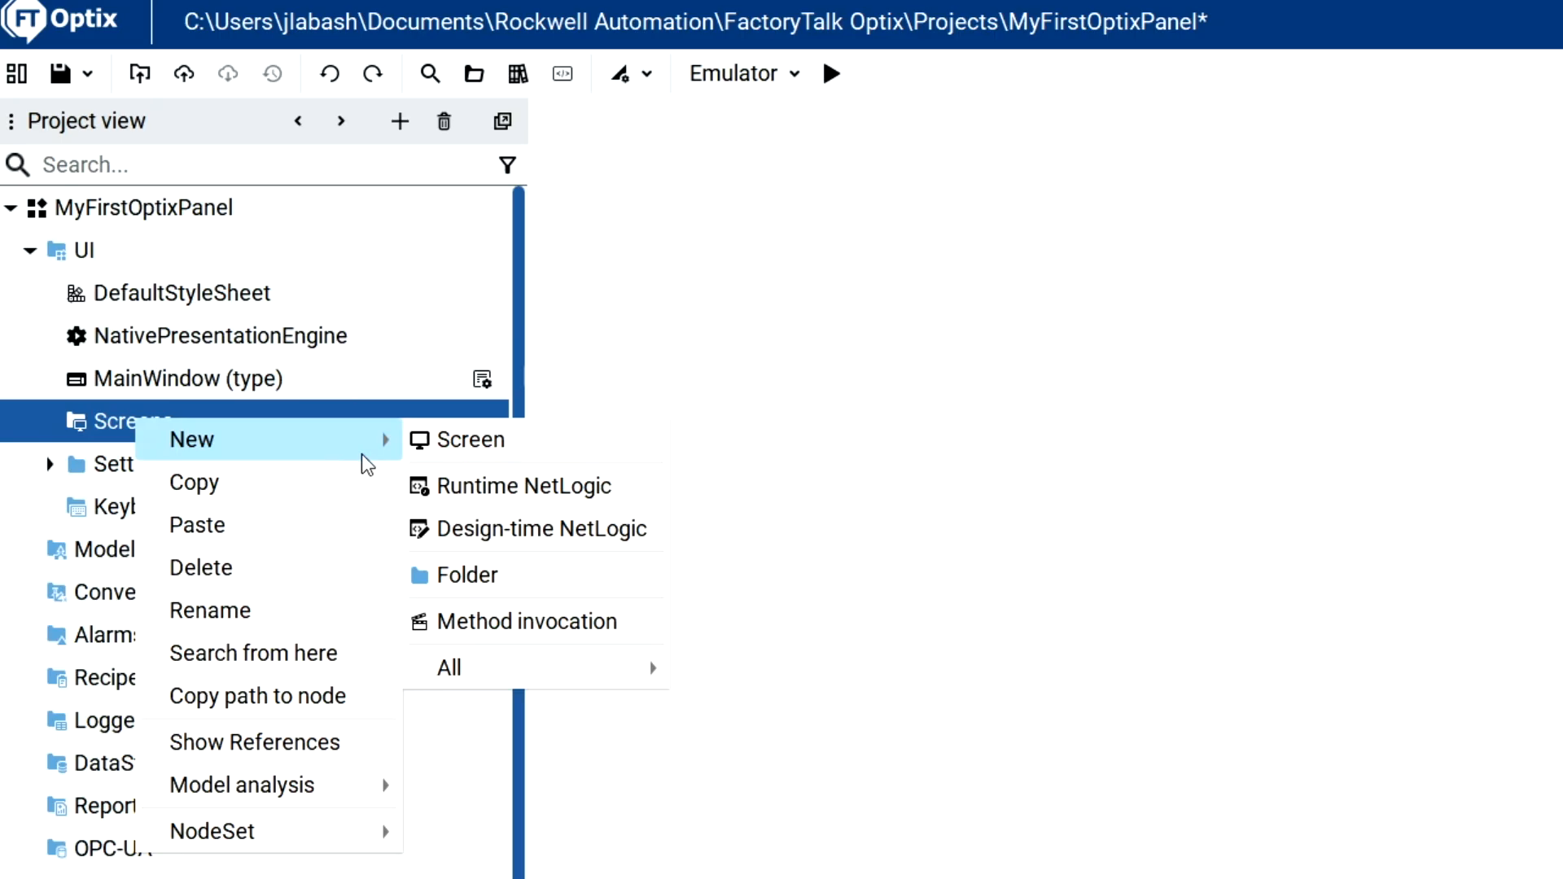
{"action": "left_click", "coordinate": [415, 443]}
{"action": "left_click", "coordinate": [129, 426]}
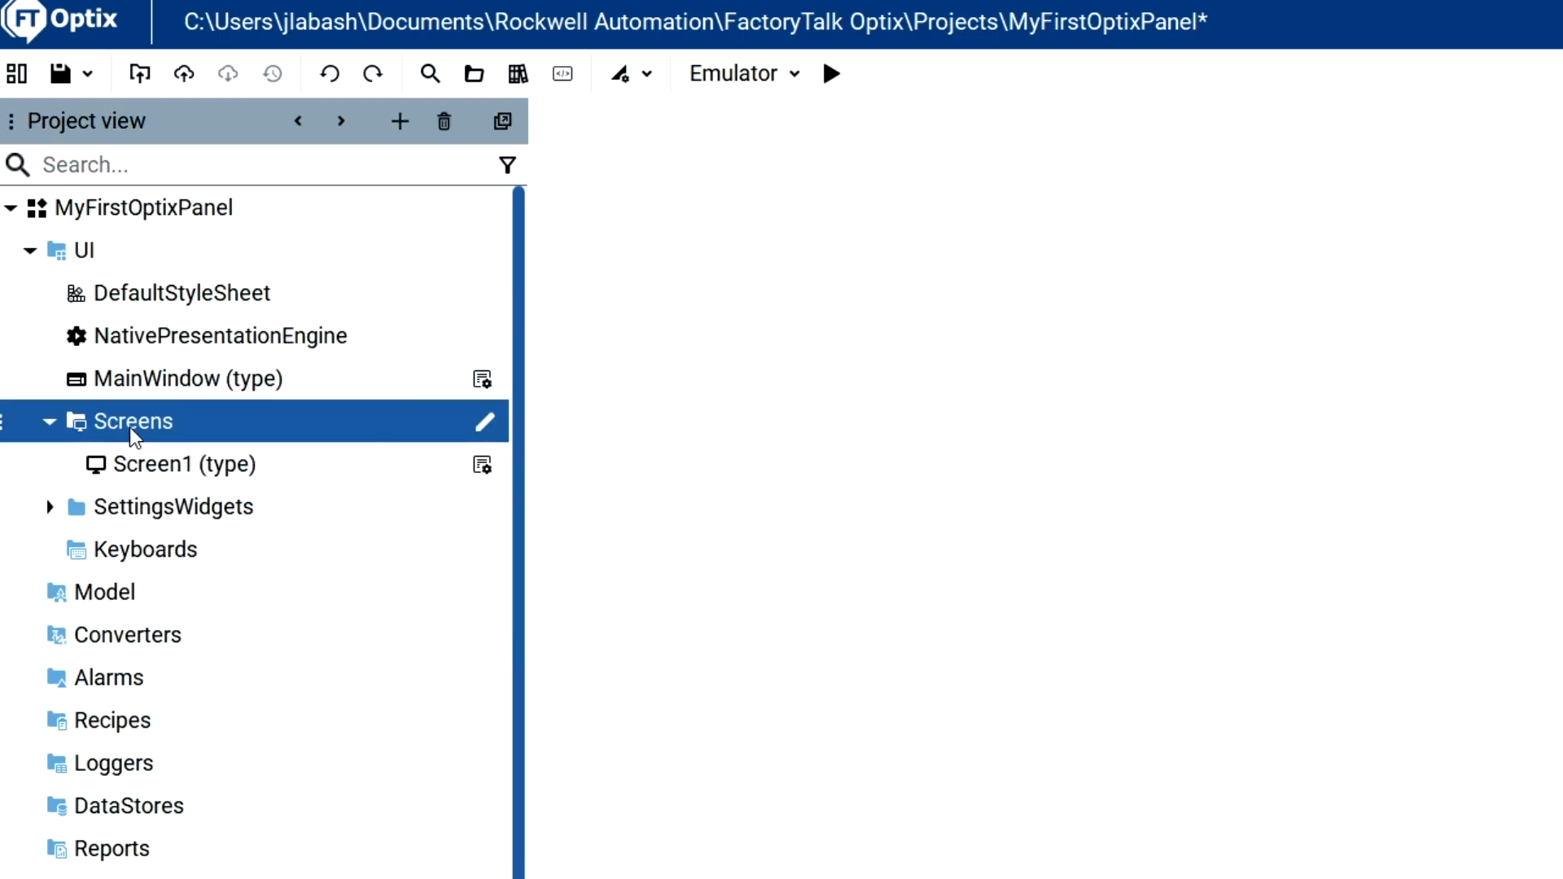
{"action": "right_click", "coordinate": [129, 426]}
{"action": "mouse_move", "coordinate": [151, 458]}
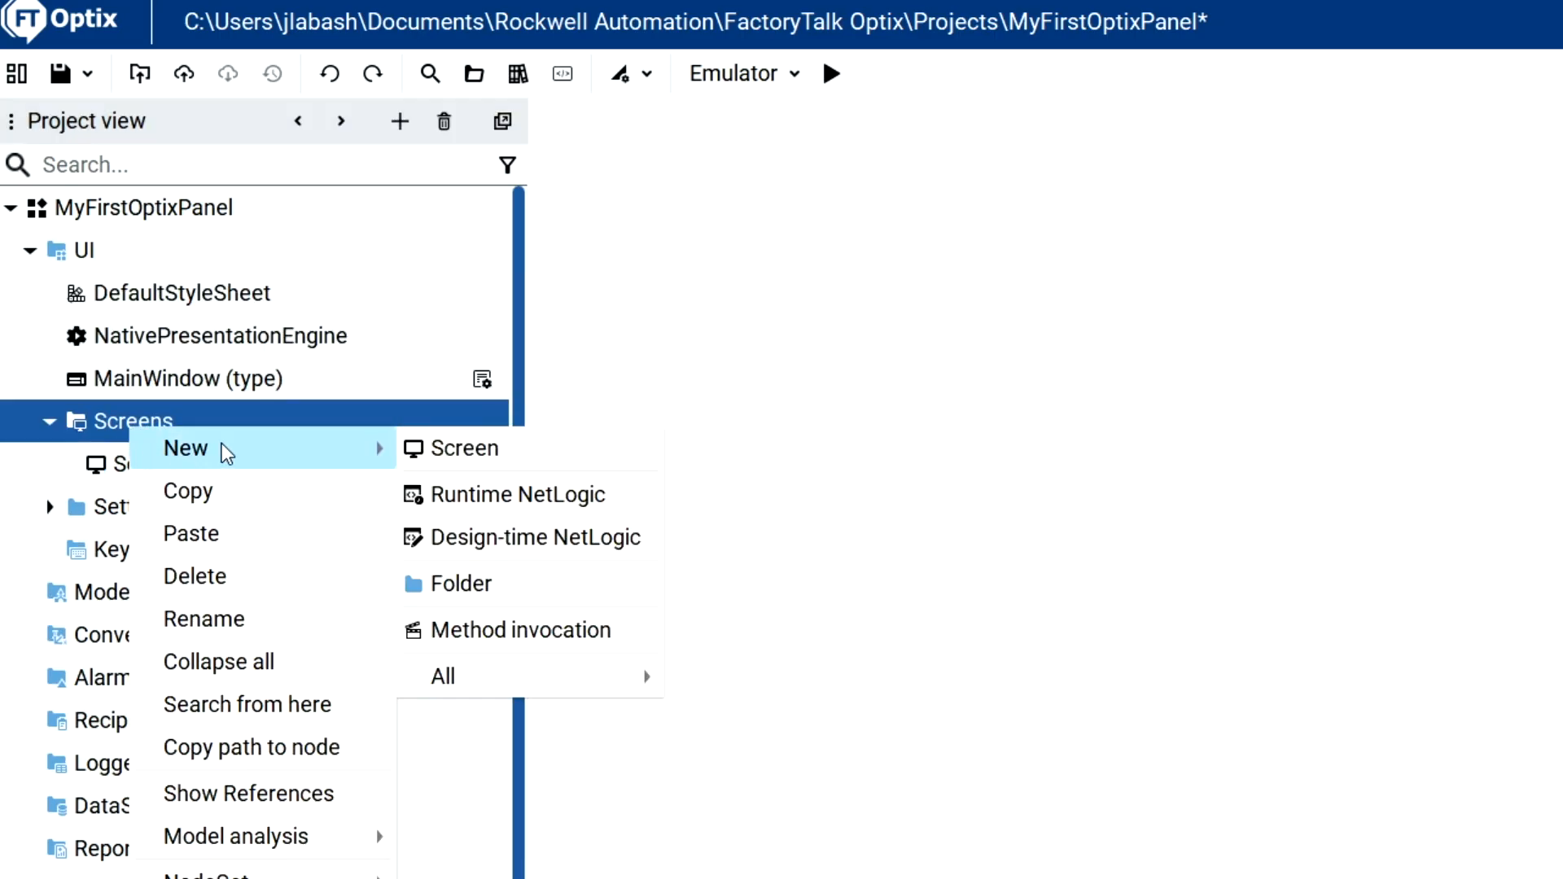
{"action": "left_click", "coordinate": [457, 446]}
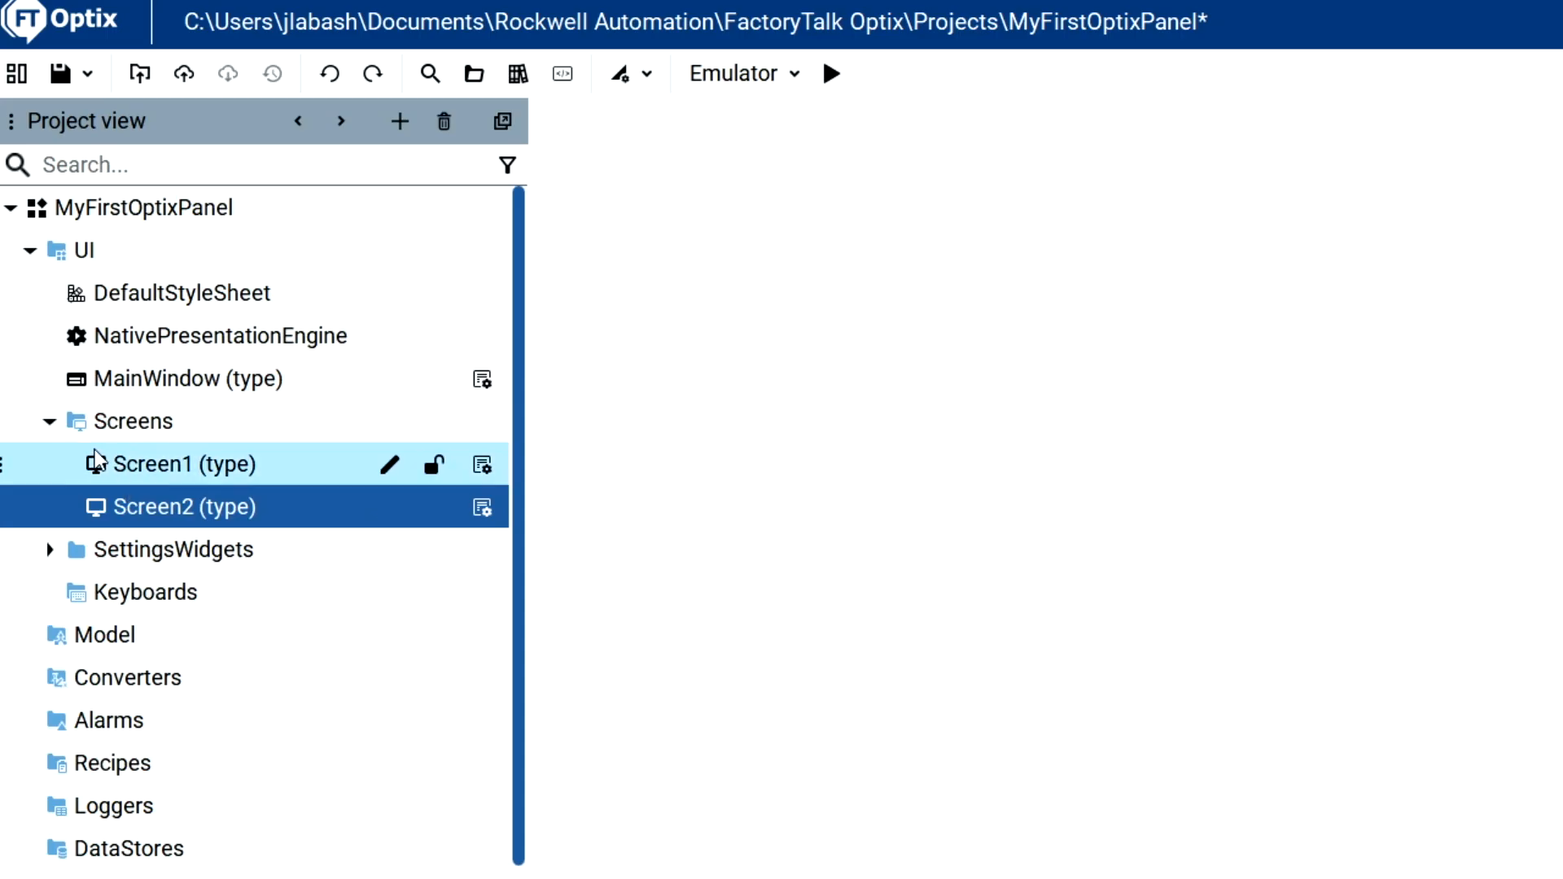
Add a Navigation panel container to MainWindow and enlarge it to fill the whole window.
{"action": "left_click", "coordinate": [247, 379]}
{"action": "right_click", "coordinate": [247, 380]}
{"action": "mouse_move", "coordinate": [357, 453]}
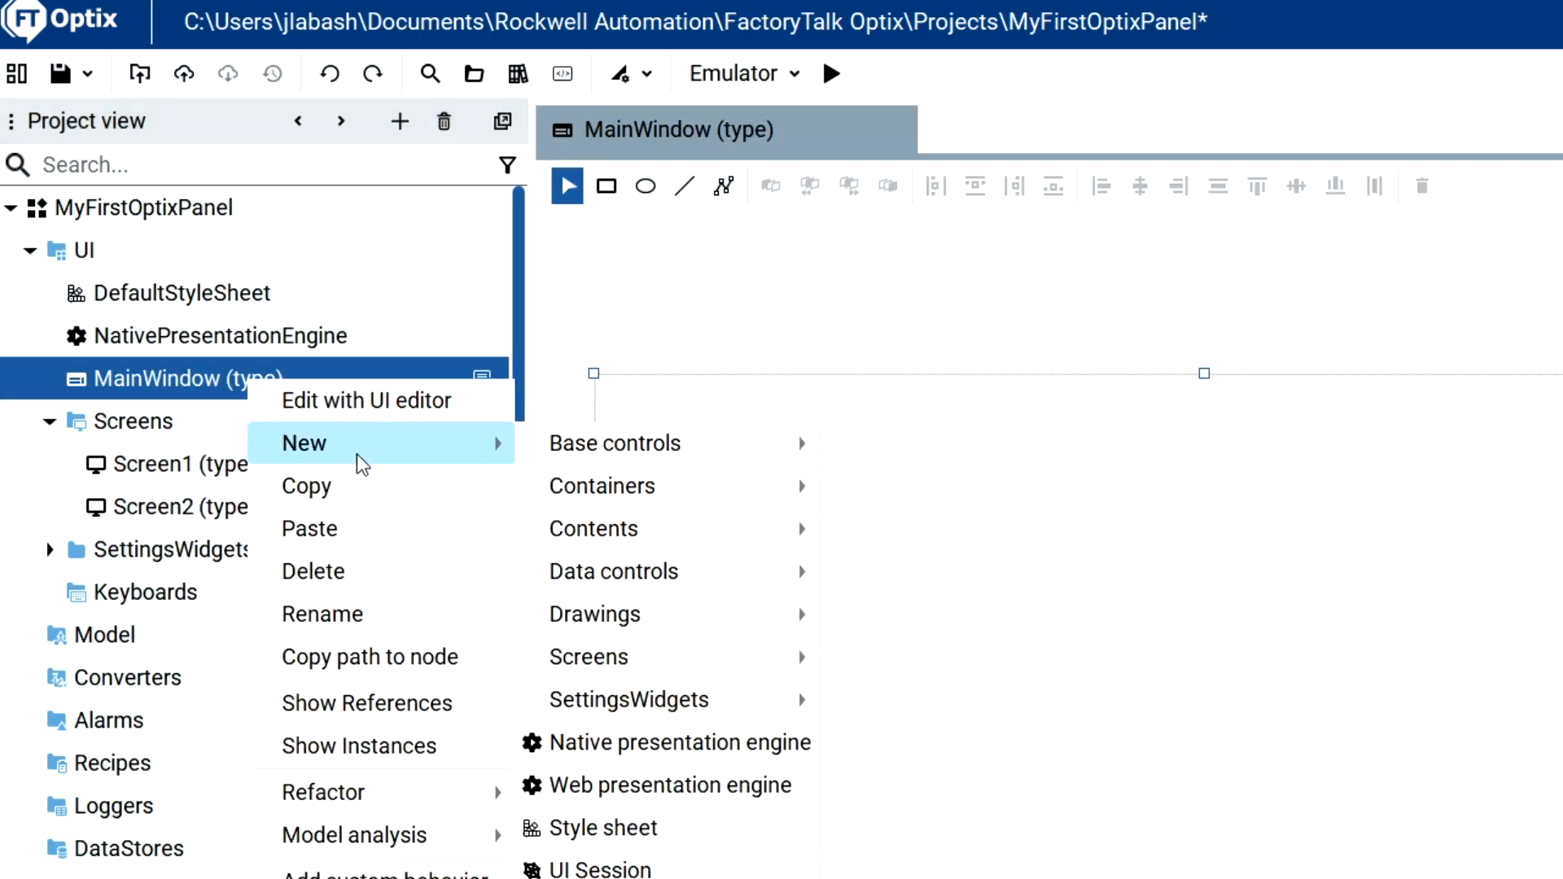
{"action": "mouse_move", "coordinate": [570, 483]}
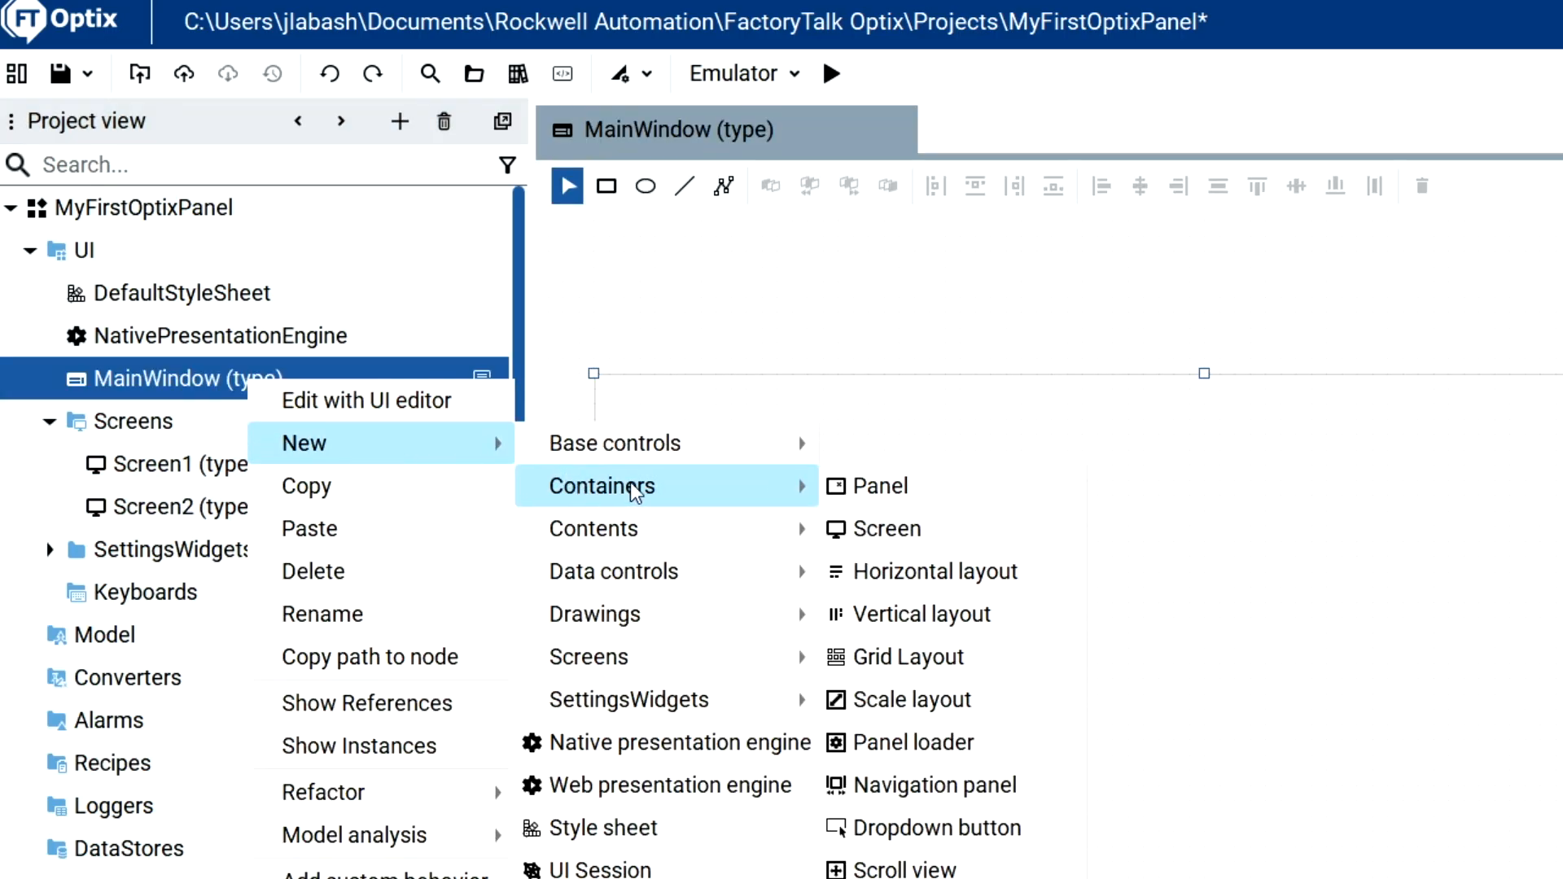
{"action": "left_click", "coordinate": [900, 783]}
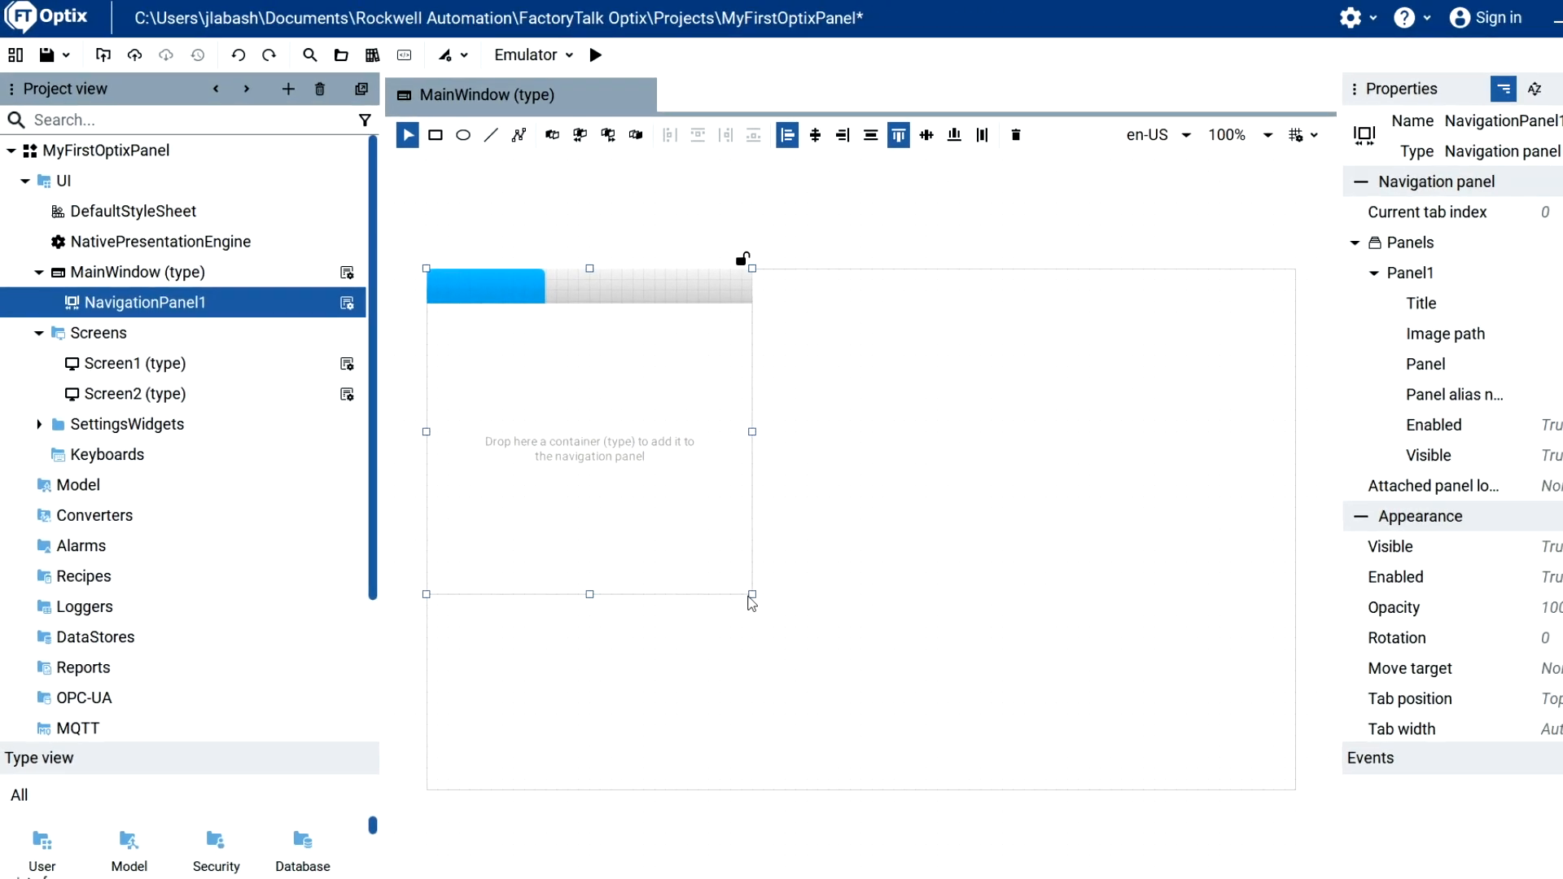
{"action": "left_click_drag", "start_coordinate": [750, 596], "coordinate": [1283, 798]}
{"action": "left_click_drag", "start_coordinate": [1202, 749], "coordinate": [1204, 749]}
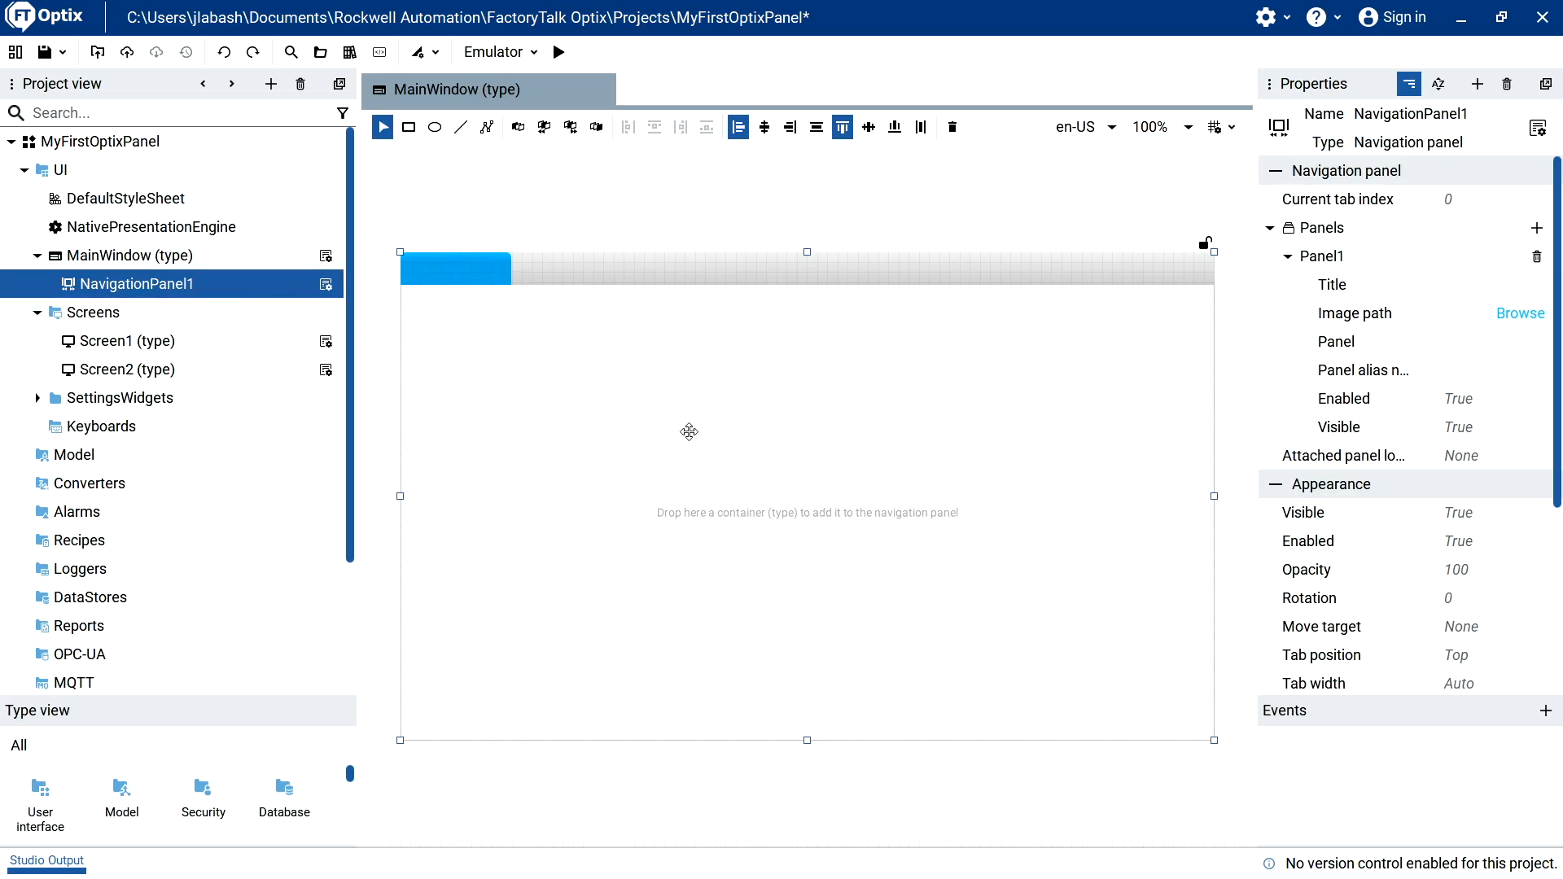
Add an Image drawing to MainWindow at left margin 350 and top margin 200, enlarged to about 209 by 130.
{"action": "left_click", "coordinate": [146, 261]}
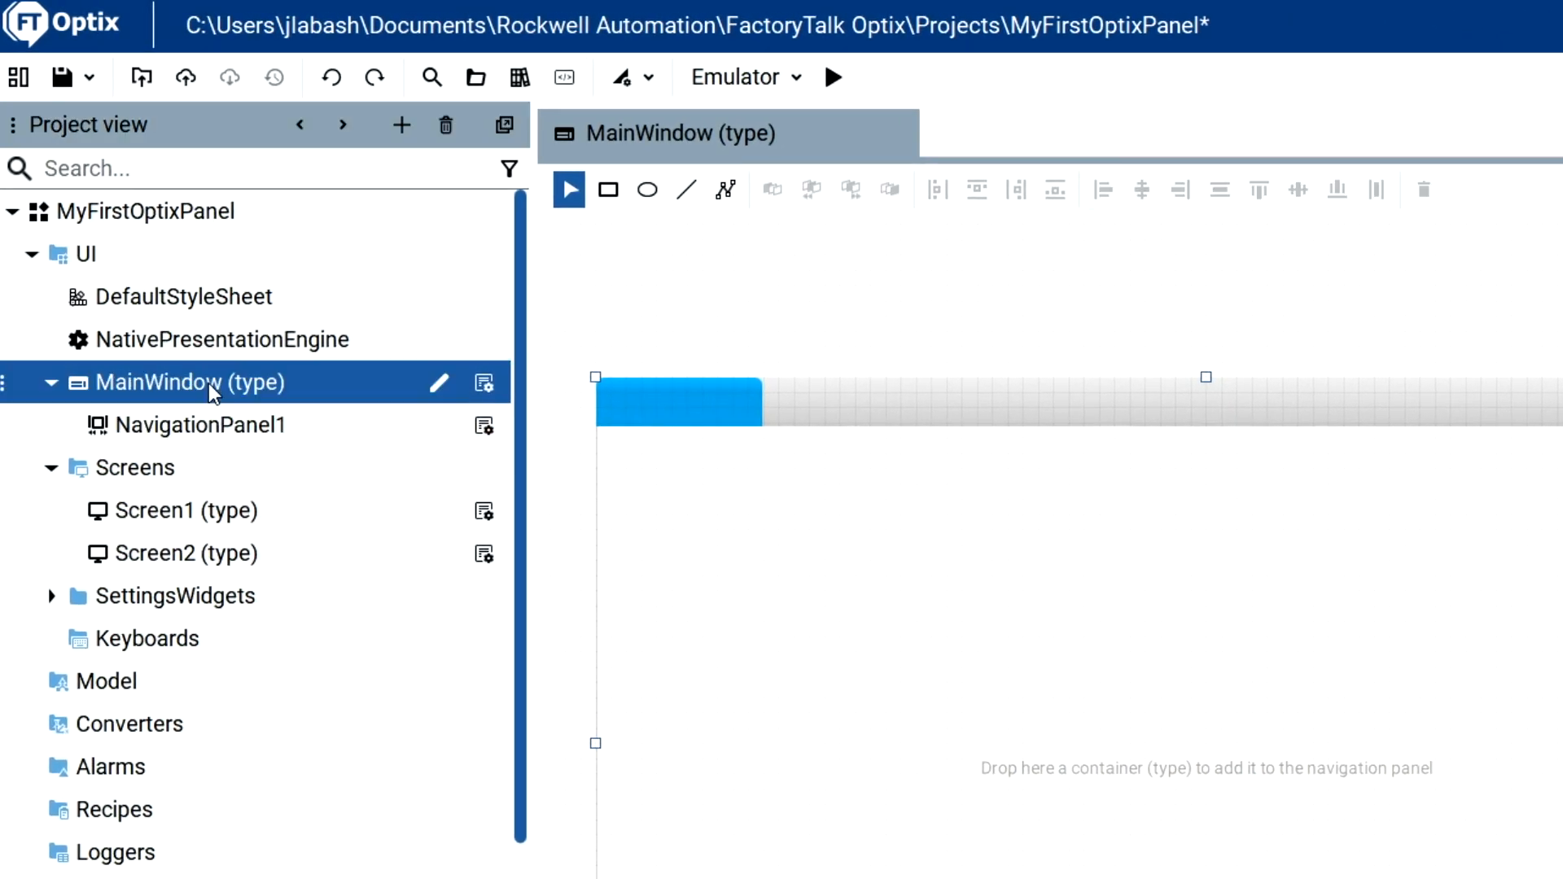
{"action": "right_click", "coordinate": [210, 386]}
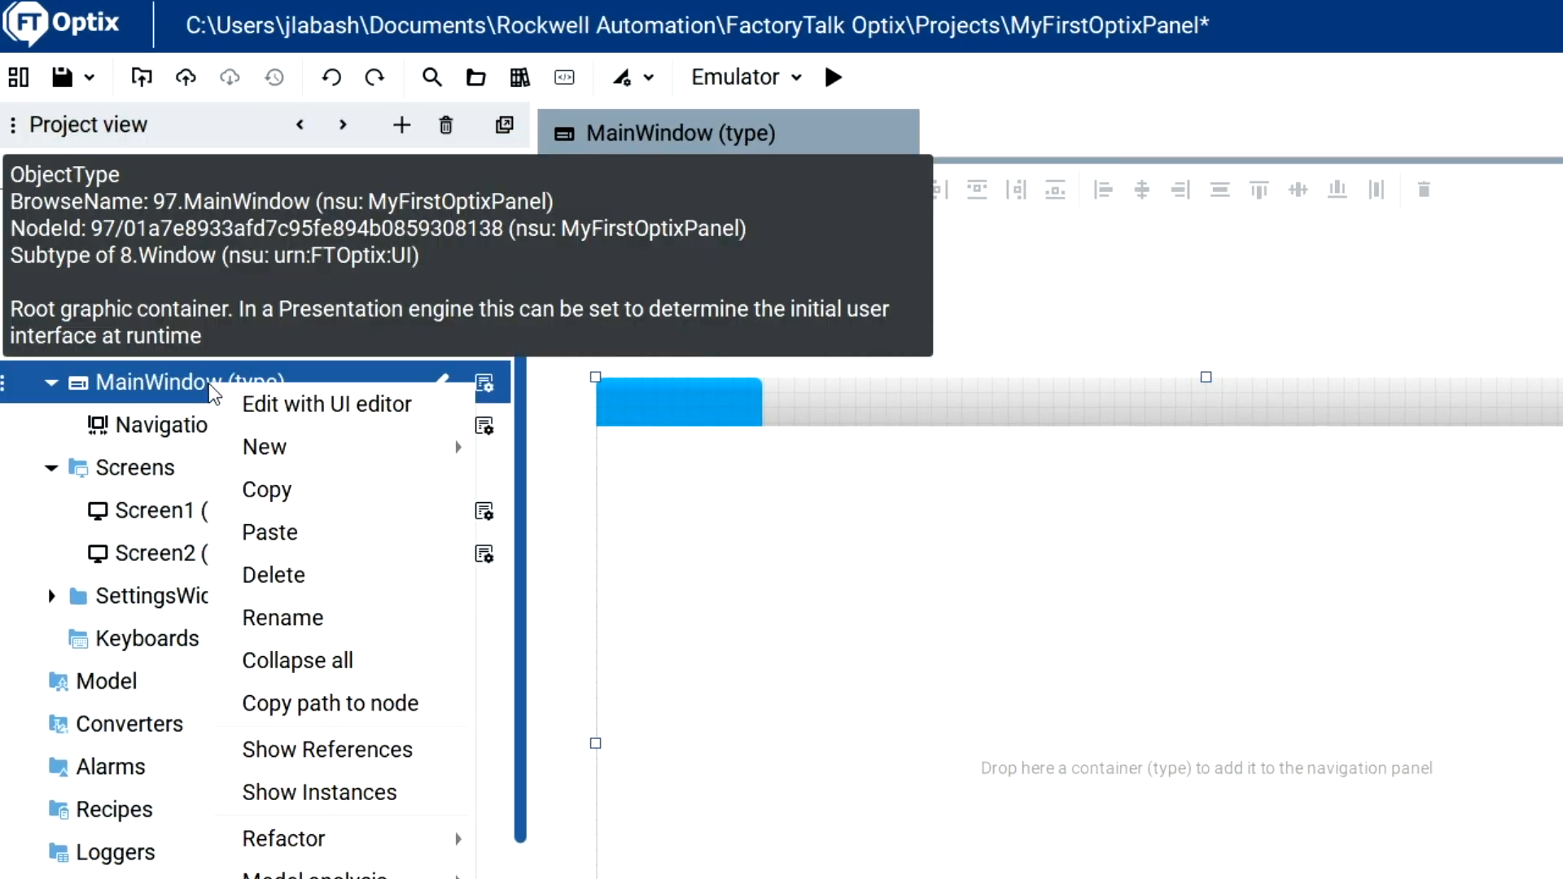
{"action": "mouse_move", "coordinate": [239, 443]}
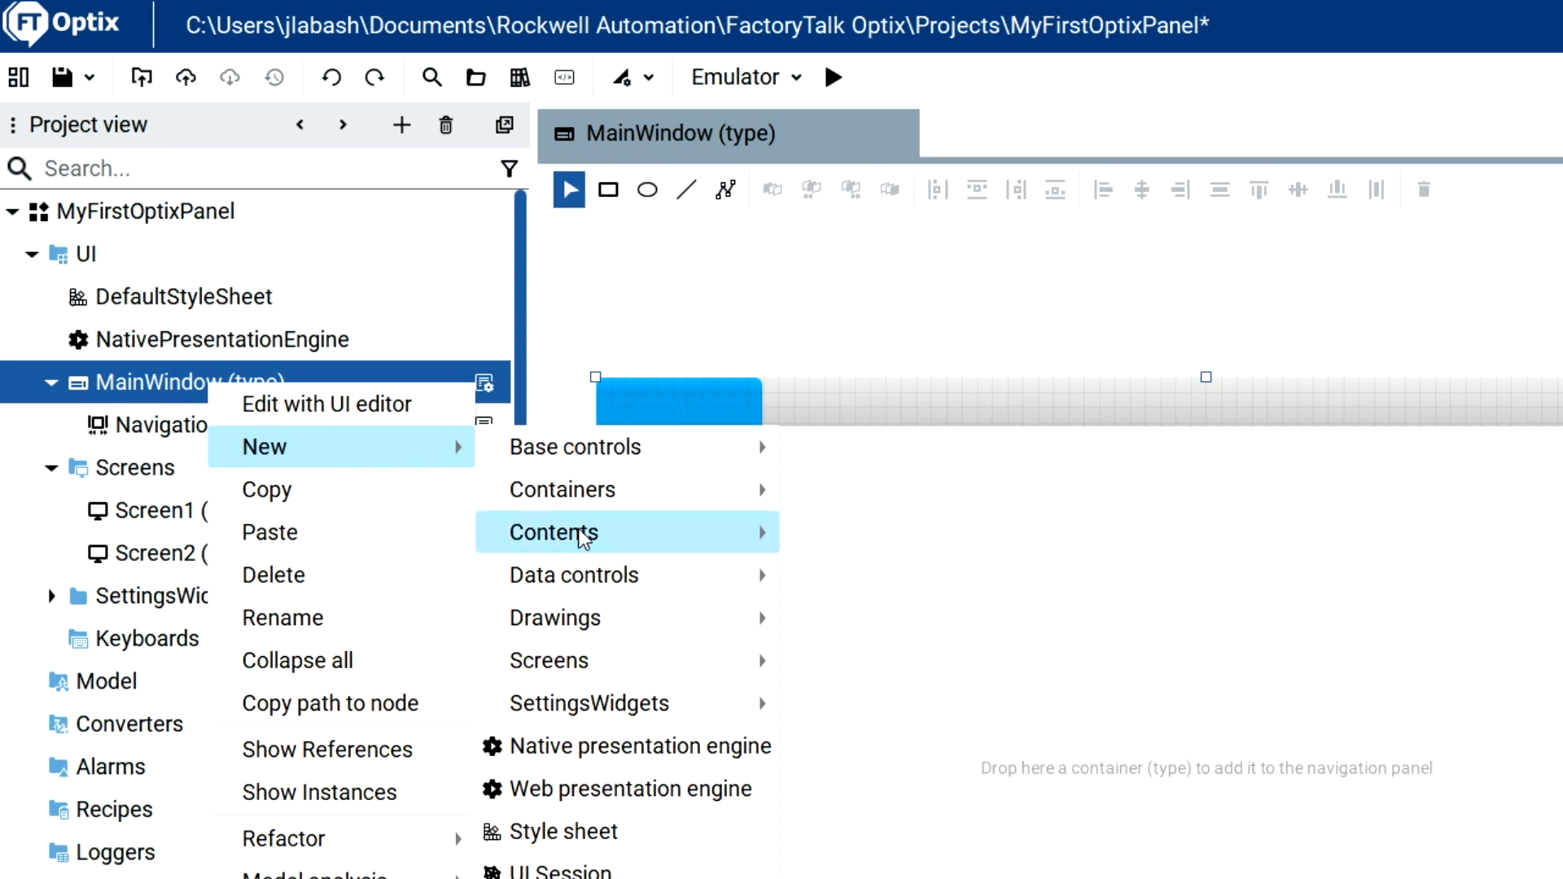
{"action": "mouse_move", "coordinate": [664, 625]}
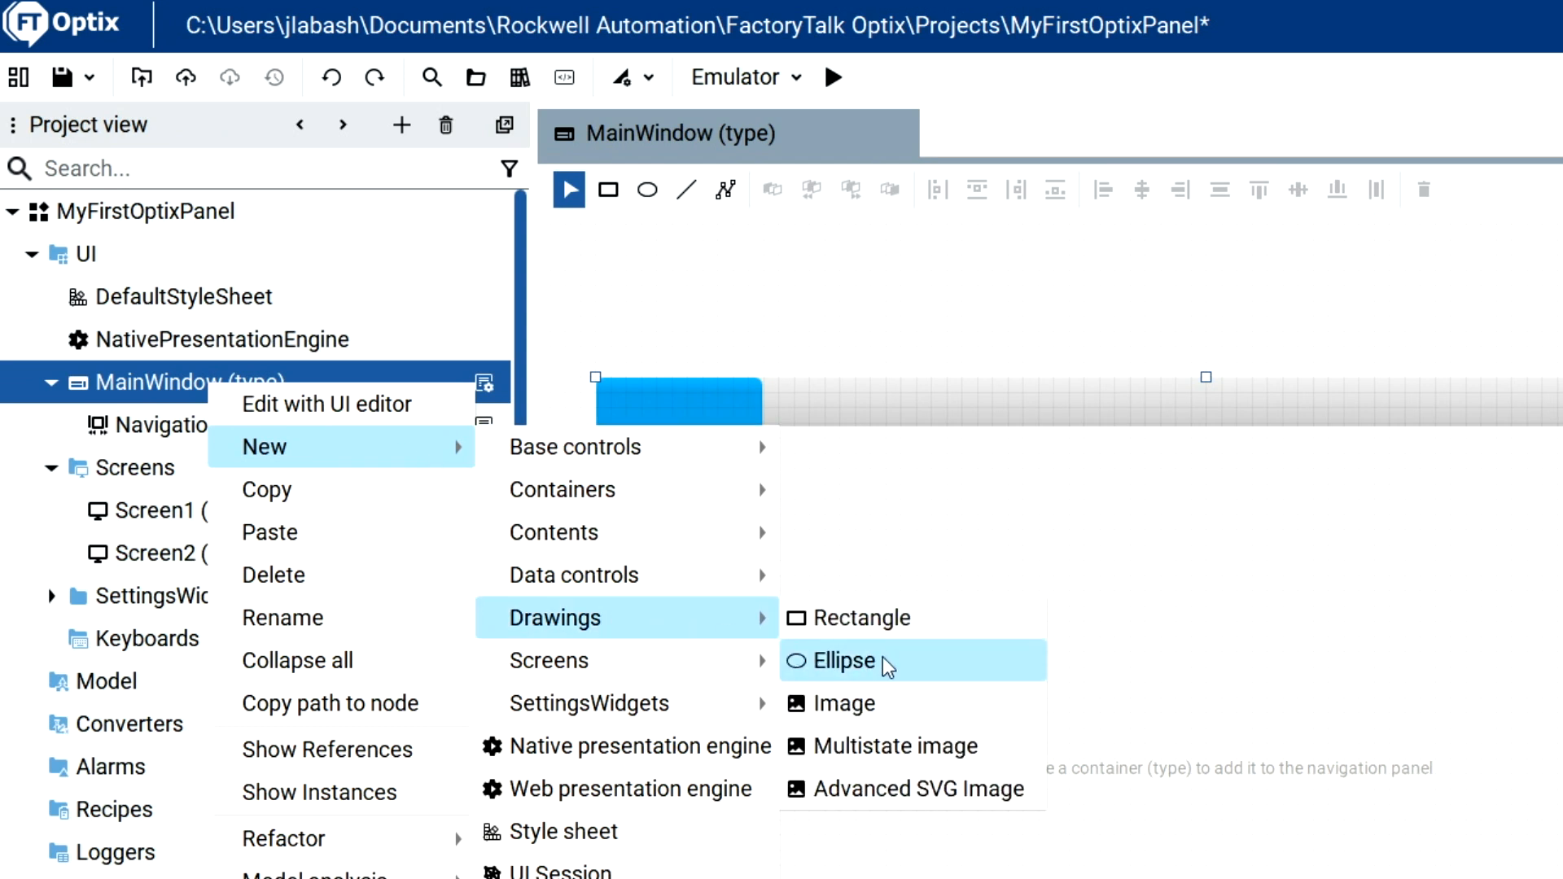
{"action": "left_click", "coordinate": [883, 706]}
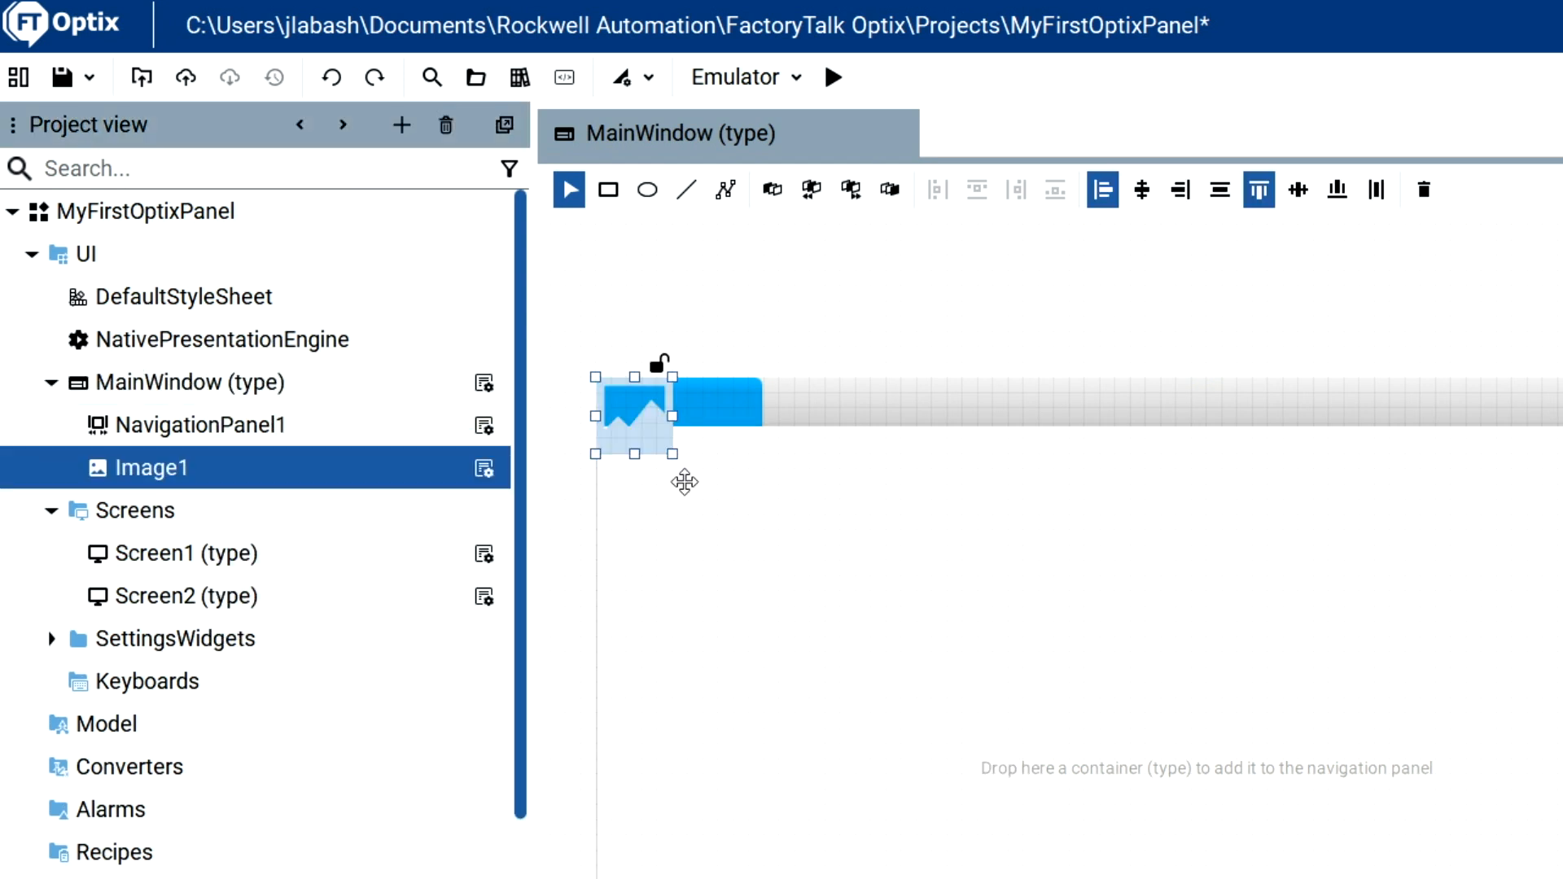
{"action": "left_click_drag", "start_coordinate": [642, 432], "coordinate": [1139, 714]}
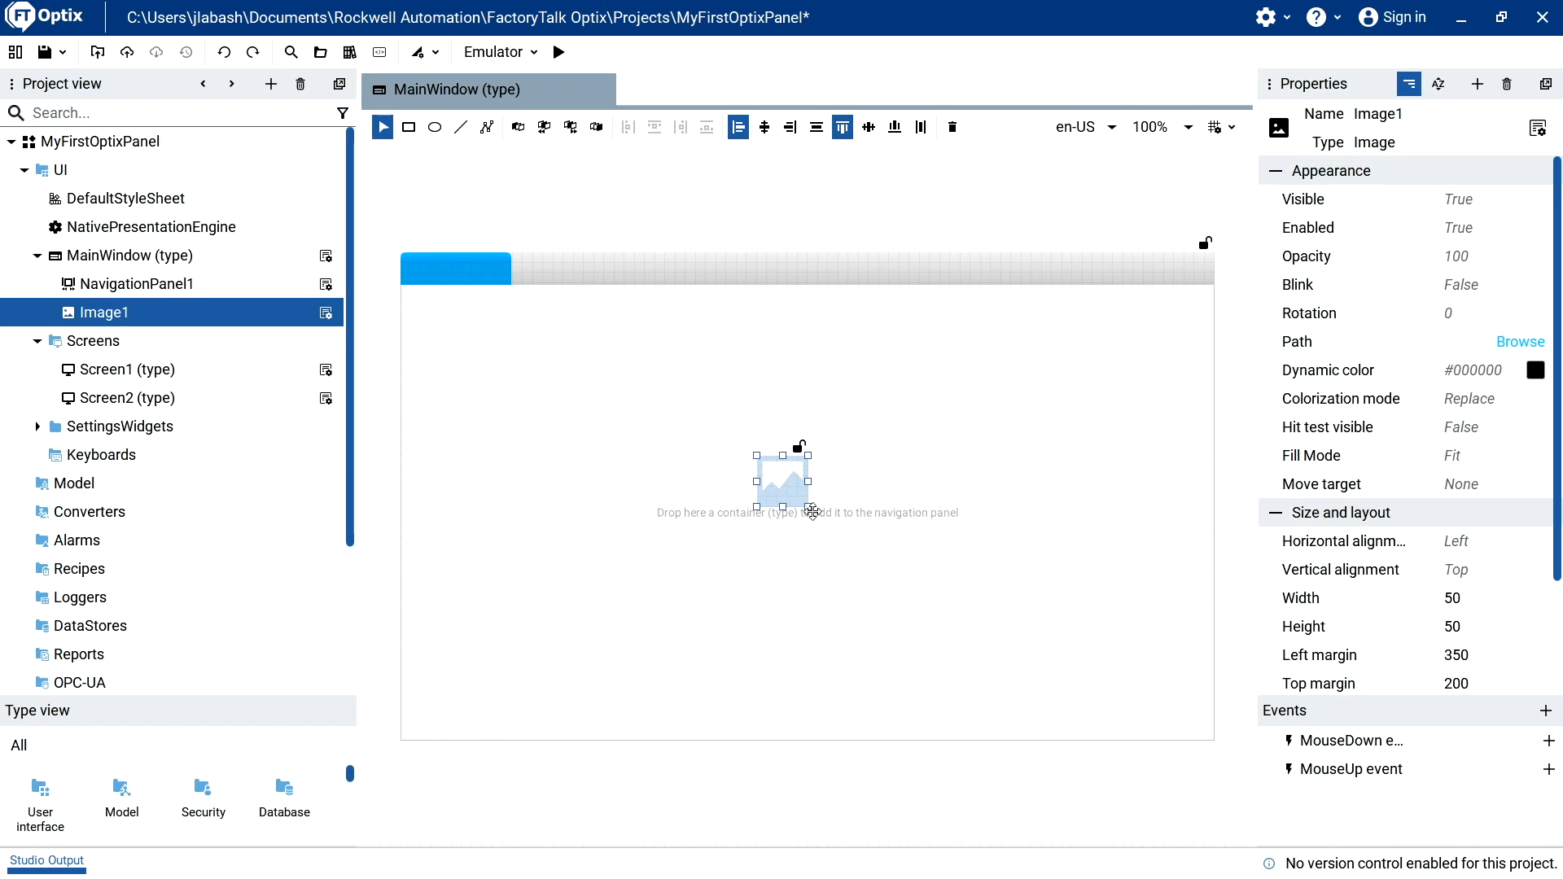
{"action": "left_click_drag", "start_coordinate": [808, 506], "coordinate": [969, 588]}
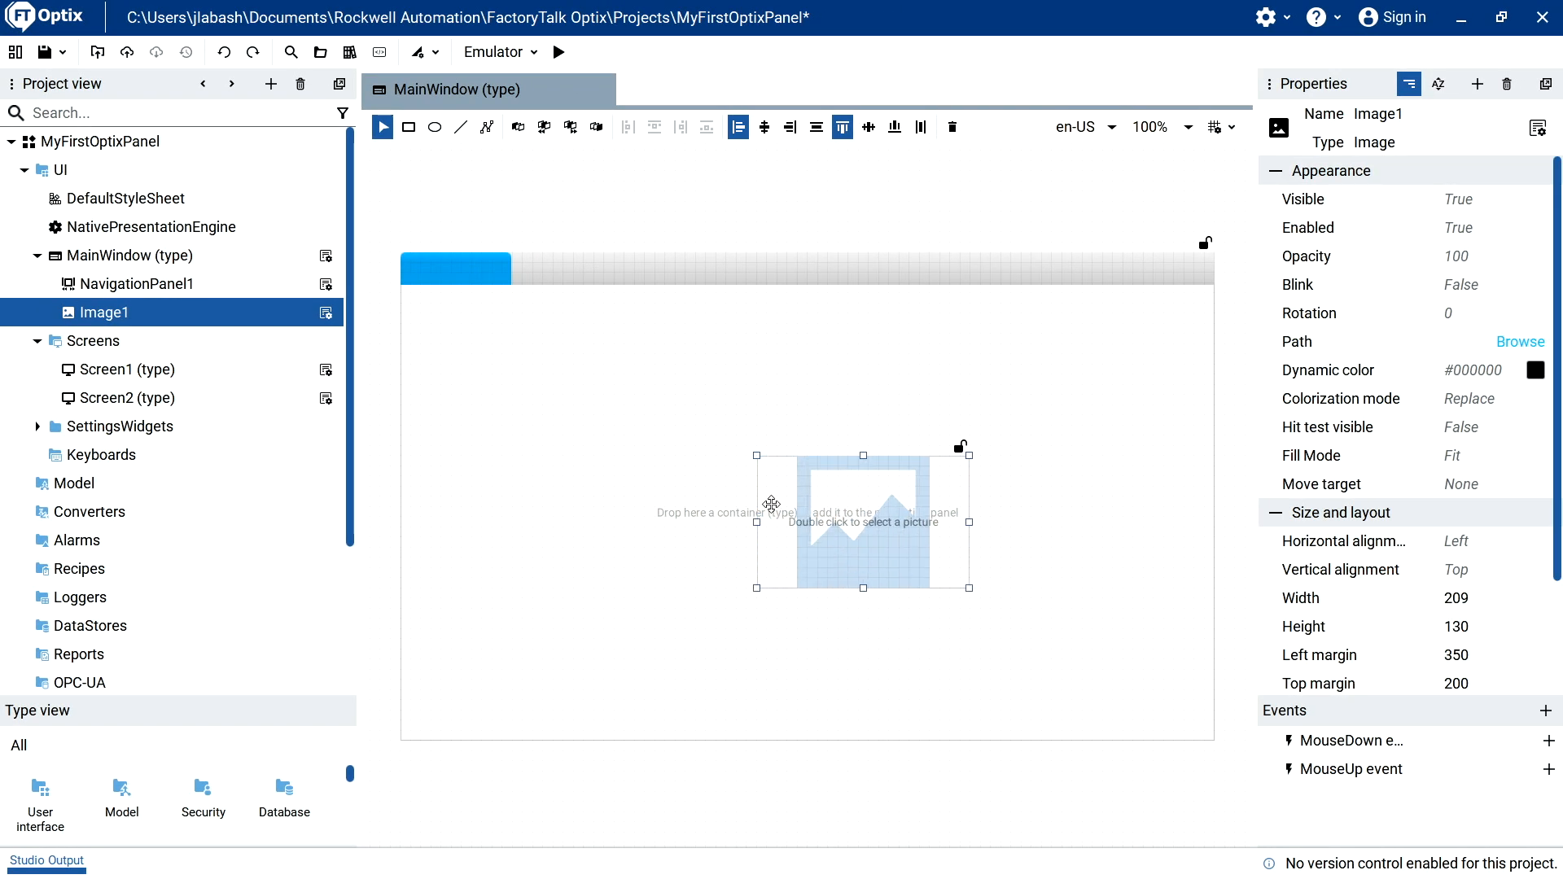
Move the MainWindow image to left margin 320 and top margin 170, and import kenewlogo.jpeg from the Desktop as its picture.
{"action": "left_click_drag", "start_coordinate": [818, 513], "coordinate": [795, 490]}
{"action": "double_click", "coordinate": [816, 498]}
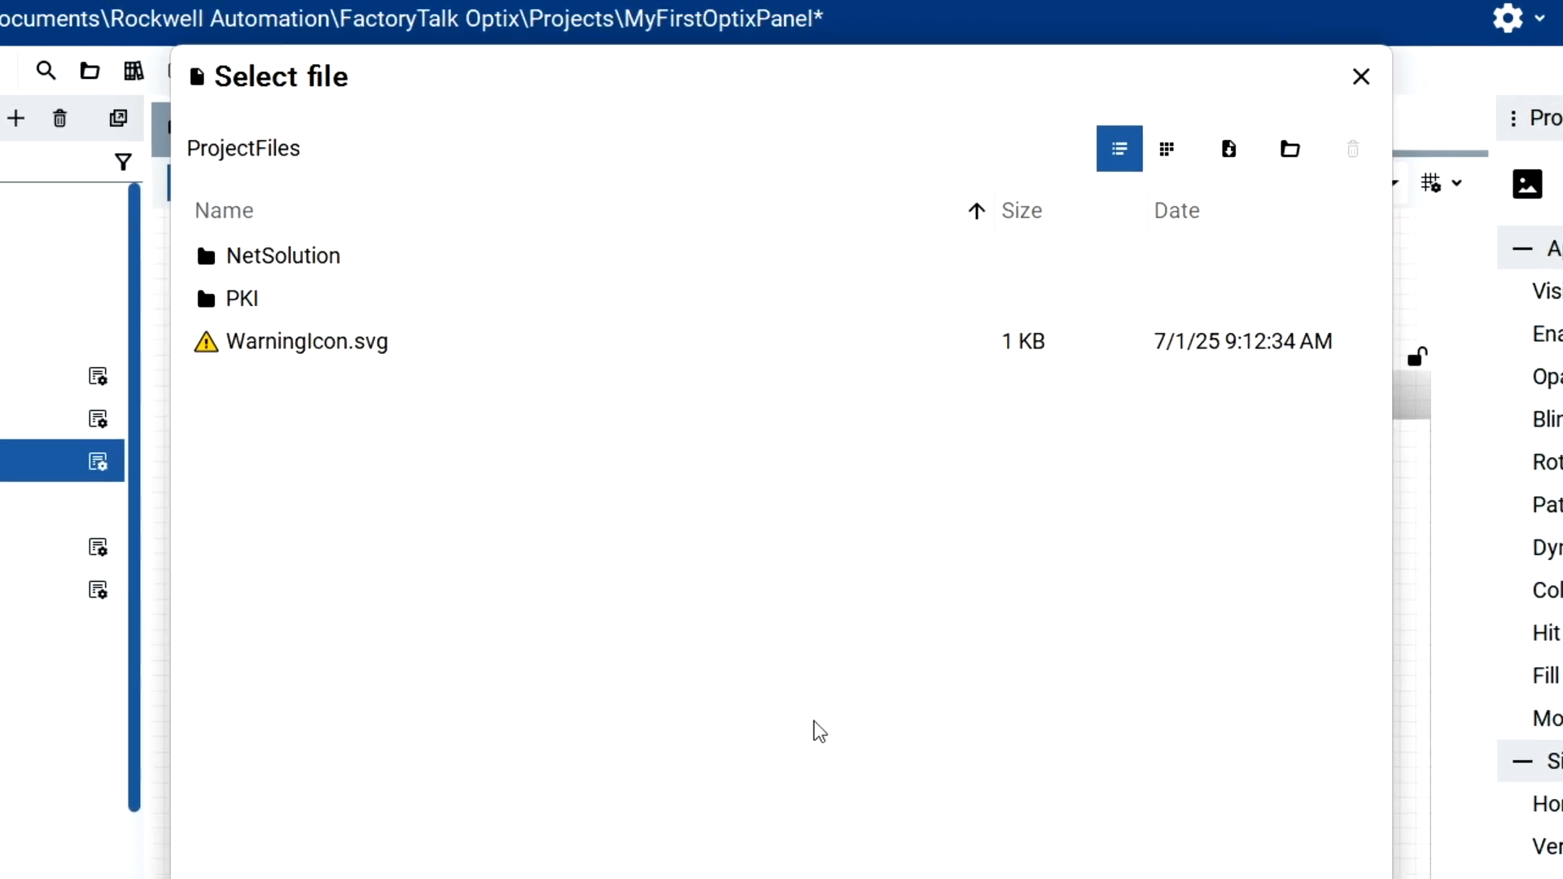
{"action": "left_click", "coordinate": [1235, 156]}
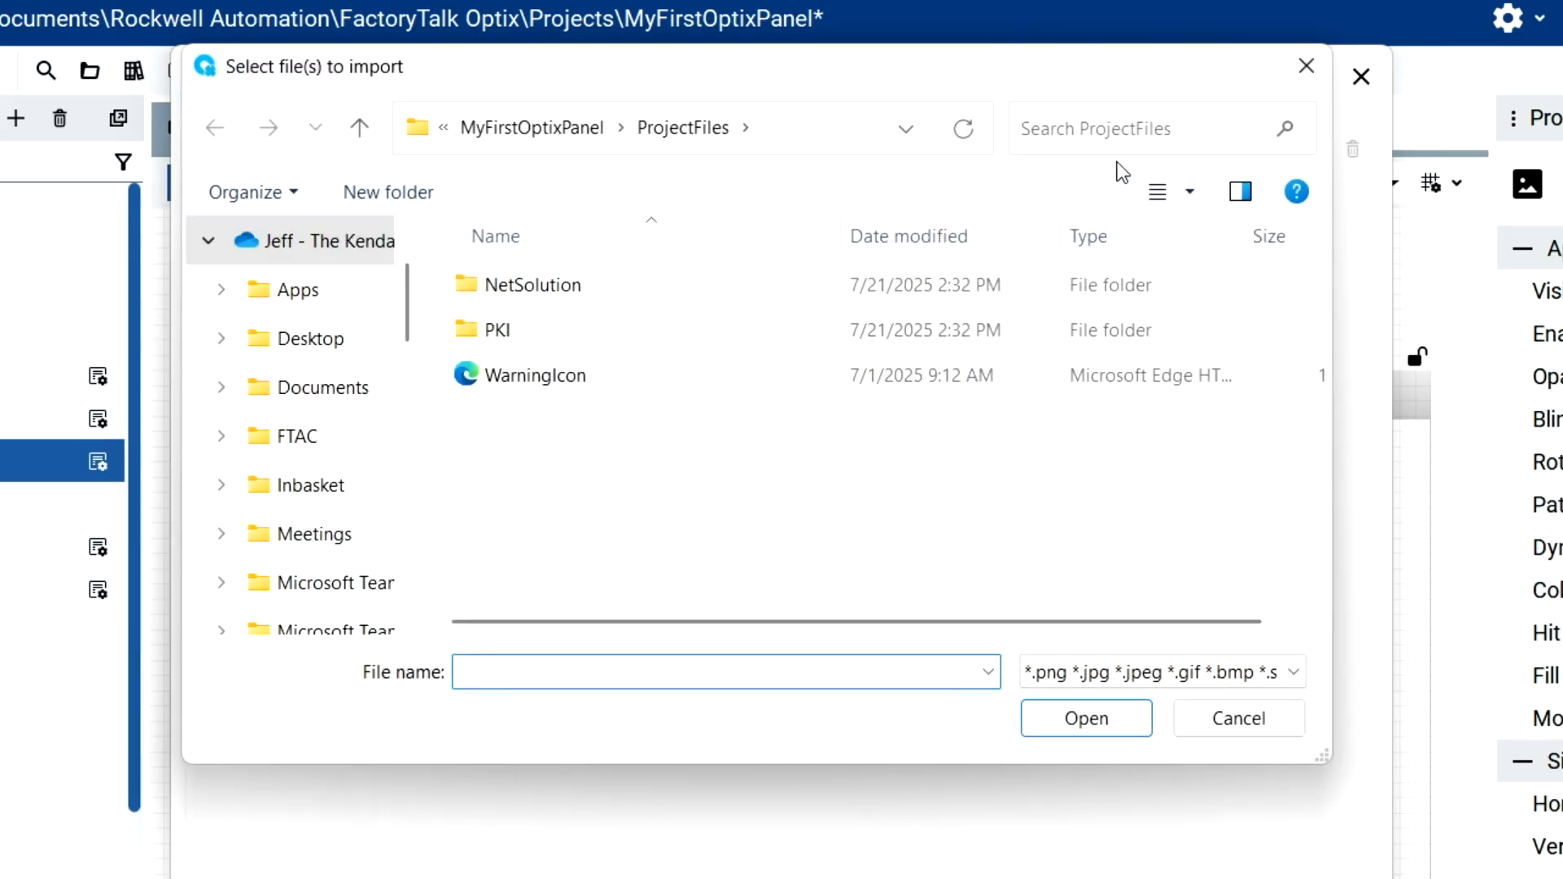
{"action": "left_click_drag", "start_coordinate": [412, 330], "coordinate": [436, 562]}
{"action": "left_click", "coordinate": [334, 535]}
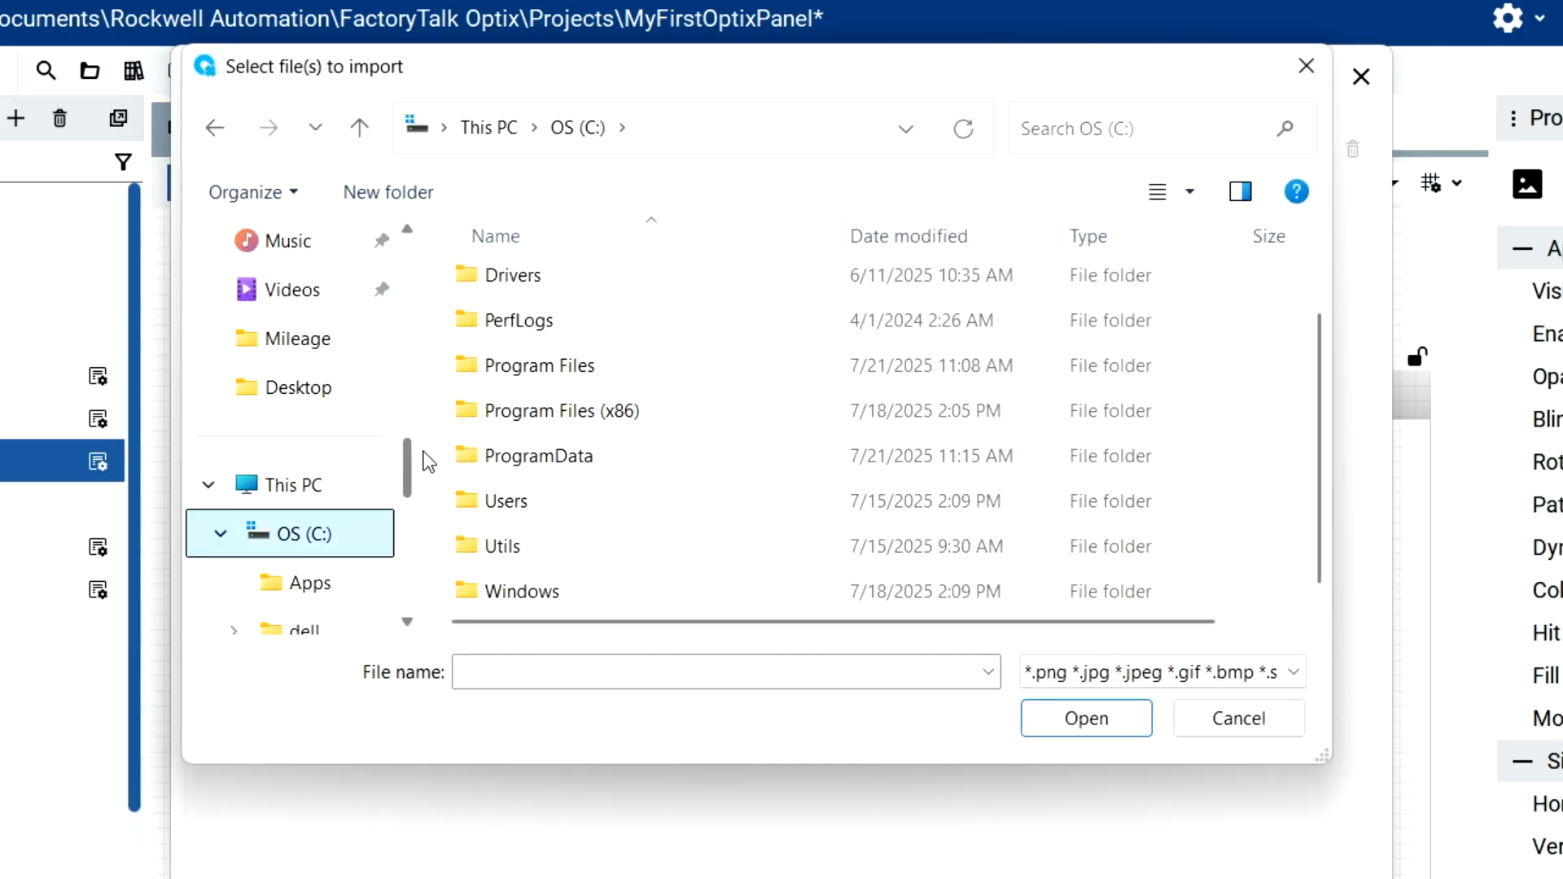
{"action": "left_click", "coordinate": [329, 404]}
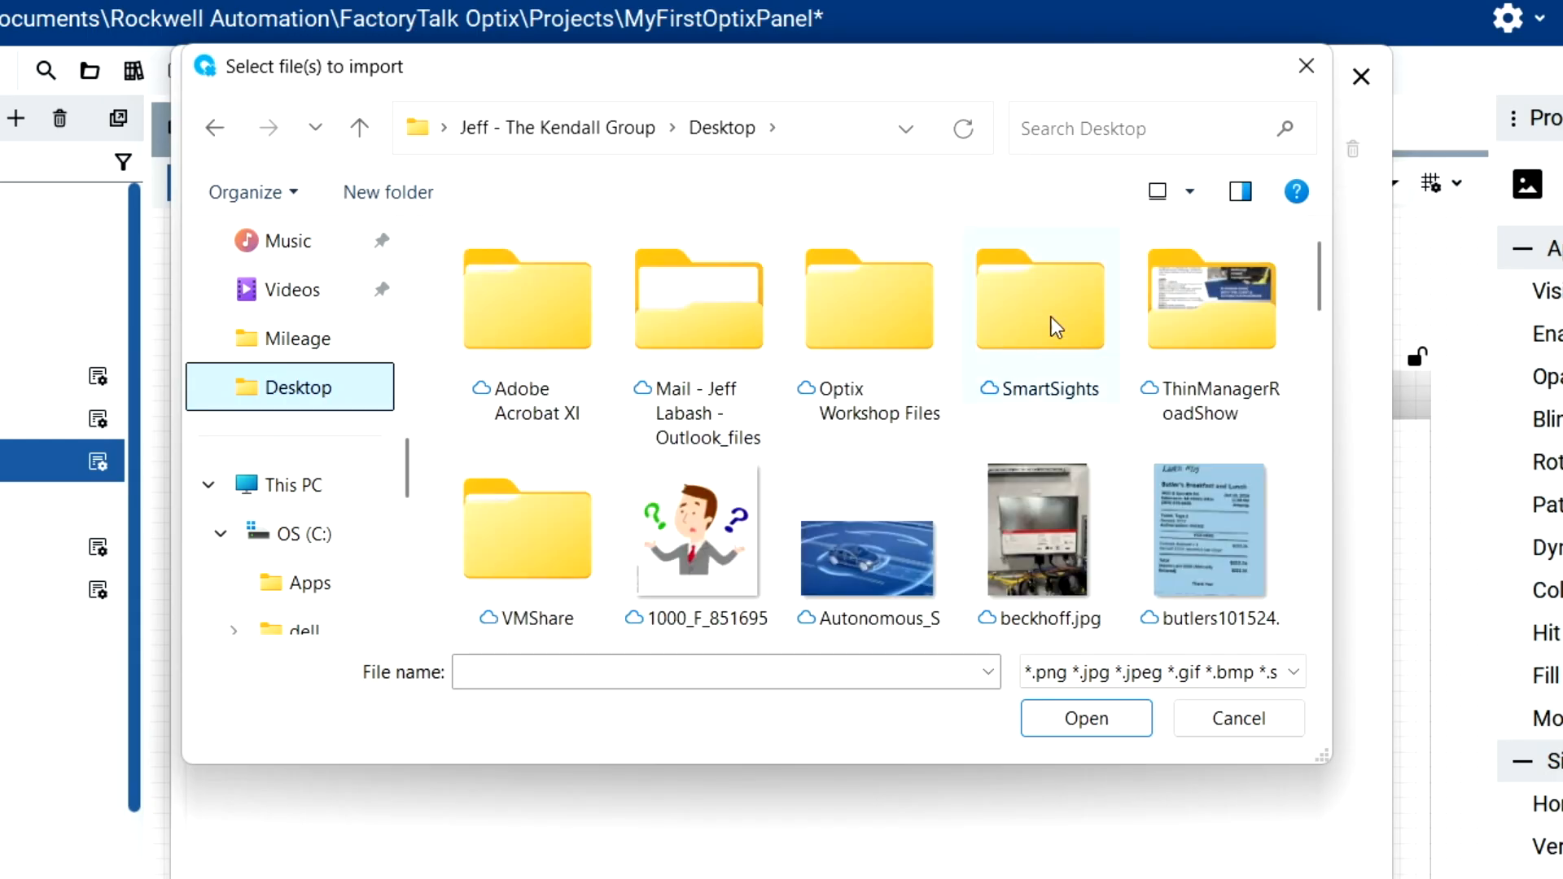
{"action": "left_click_drag", "start_coordinate": [1326, 297], "coordinate": [1339, 475]}
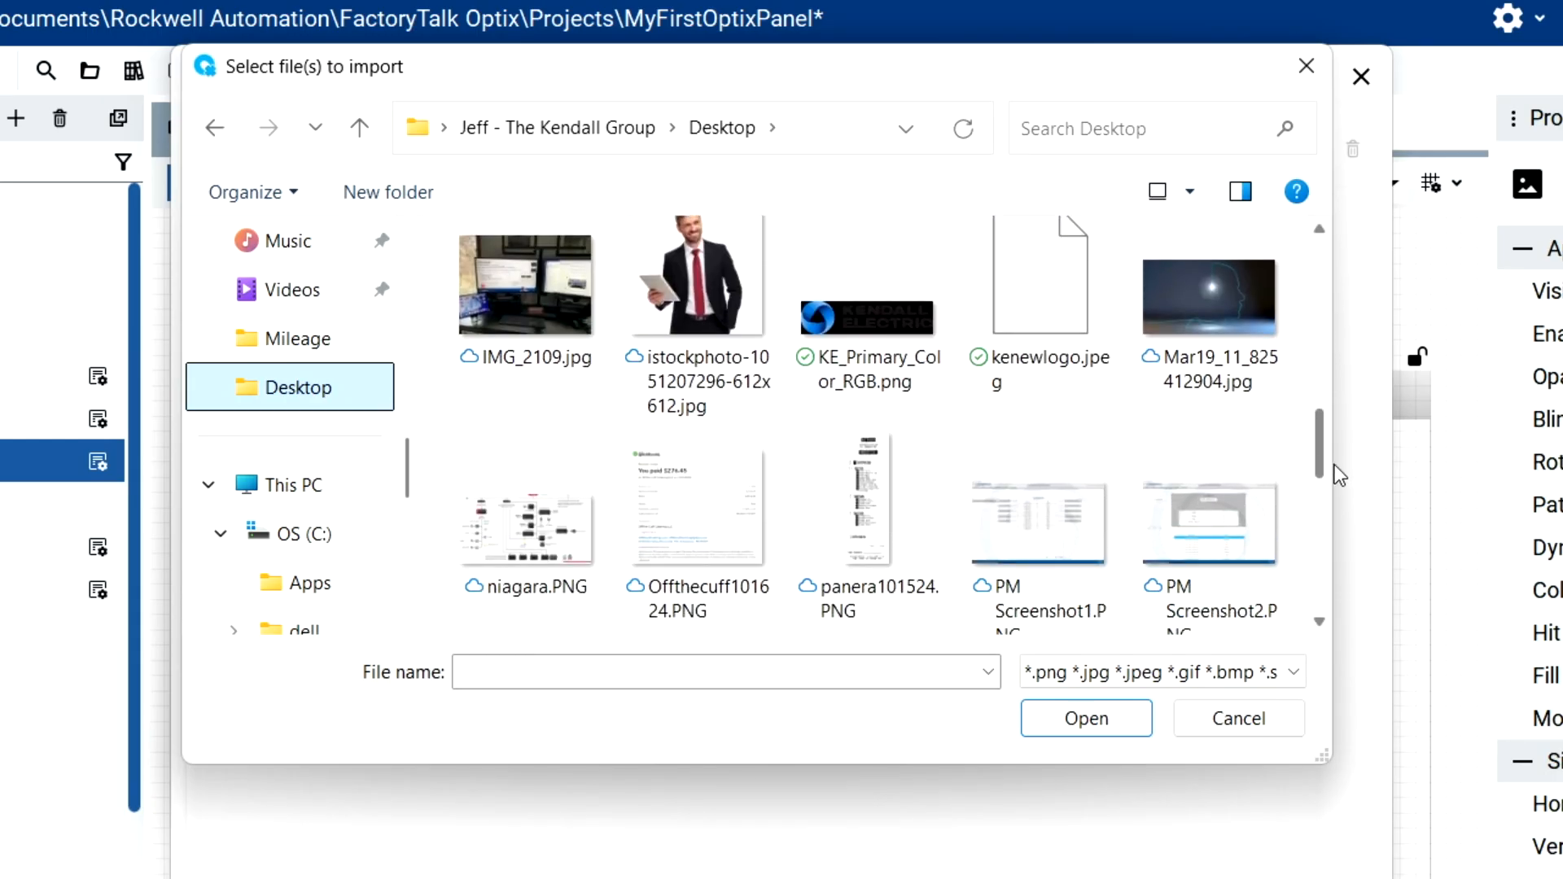
{"action": "left_click", "coordinate": [1021, 325]}
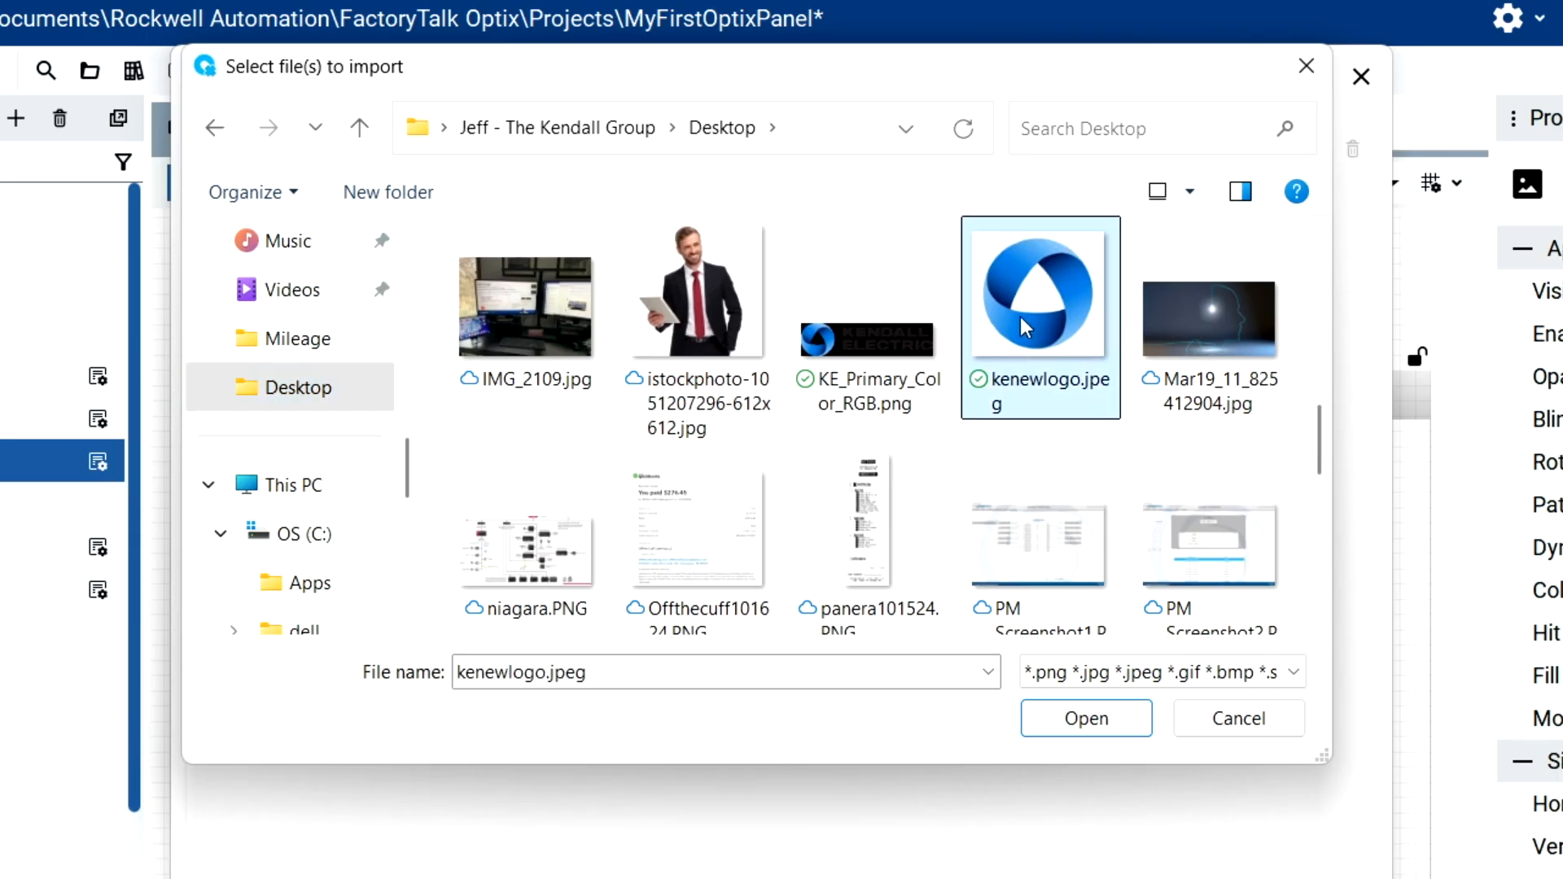
{"action": "double_click", "coordinate": [1021, 321]}
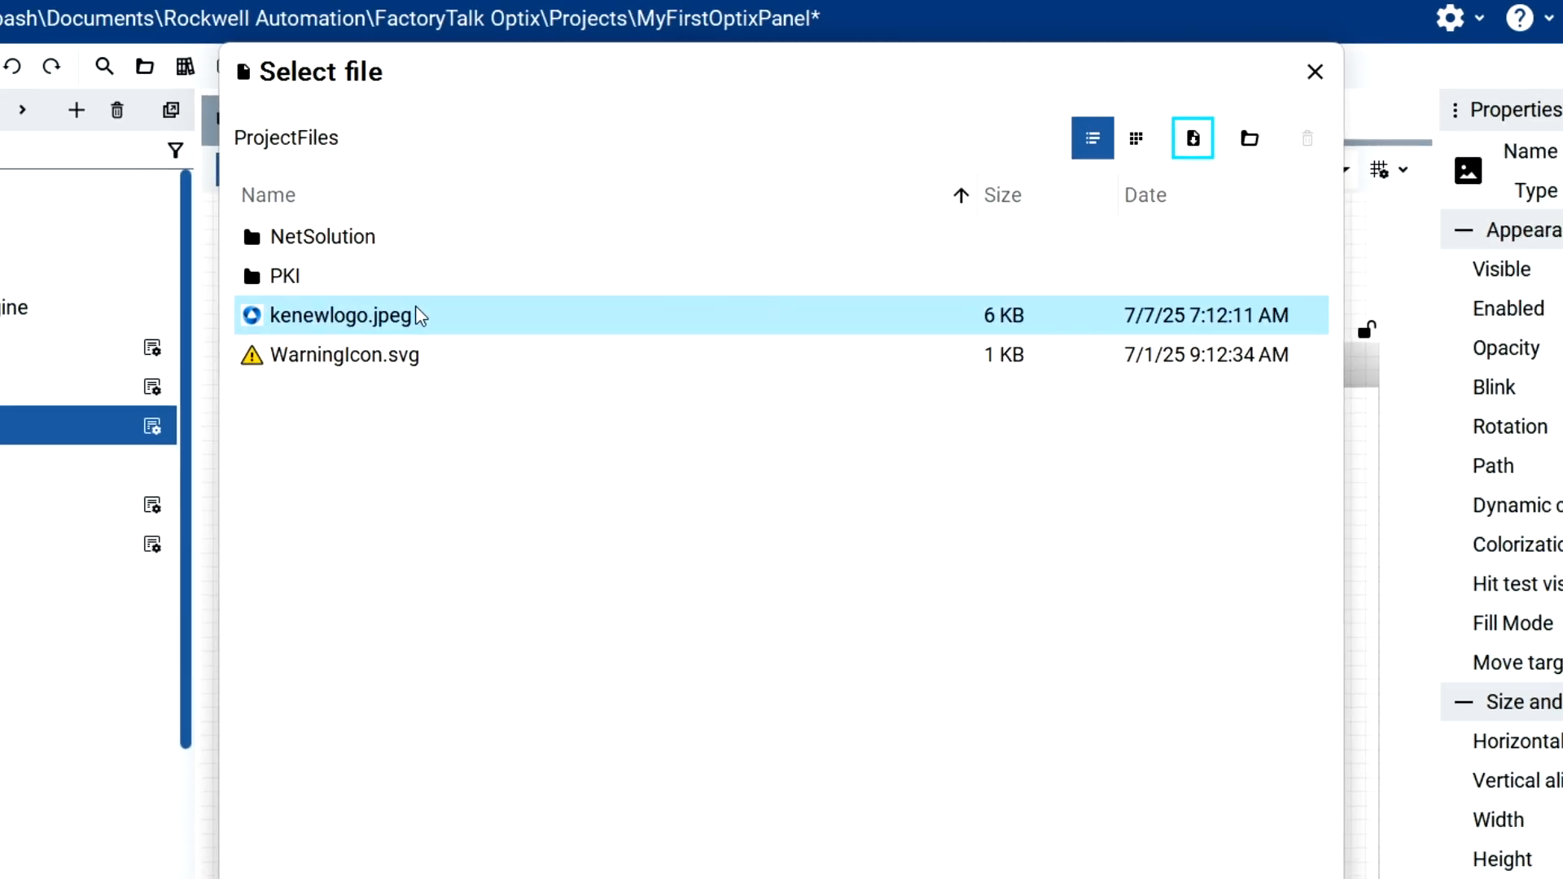
{"action": "left_click", "coordinate": [416, 308]}
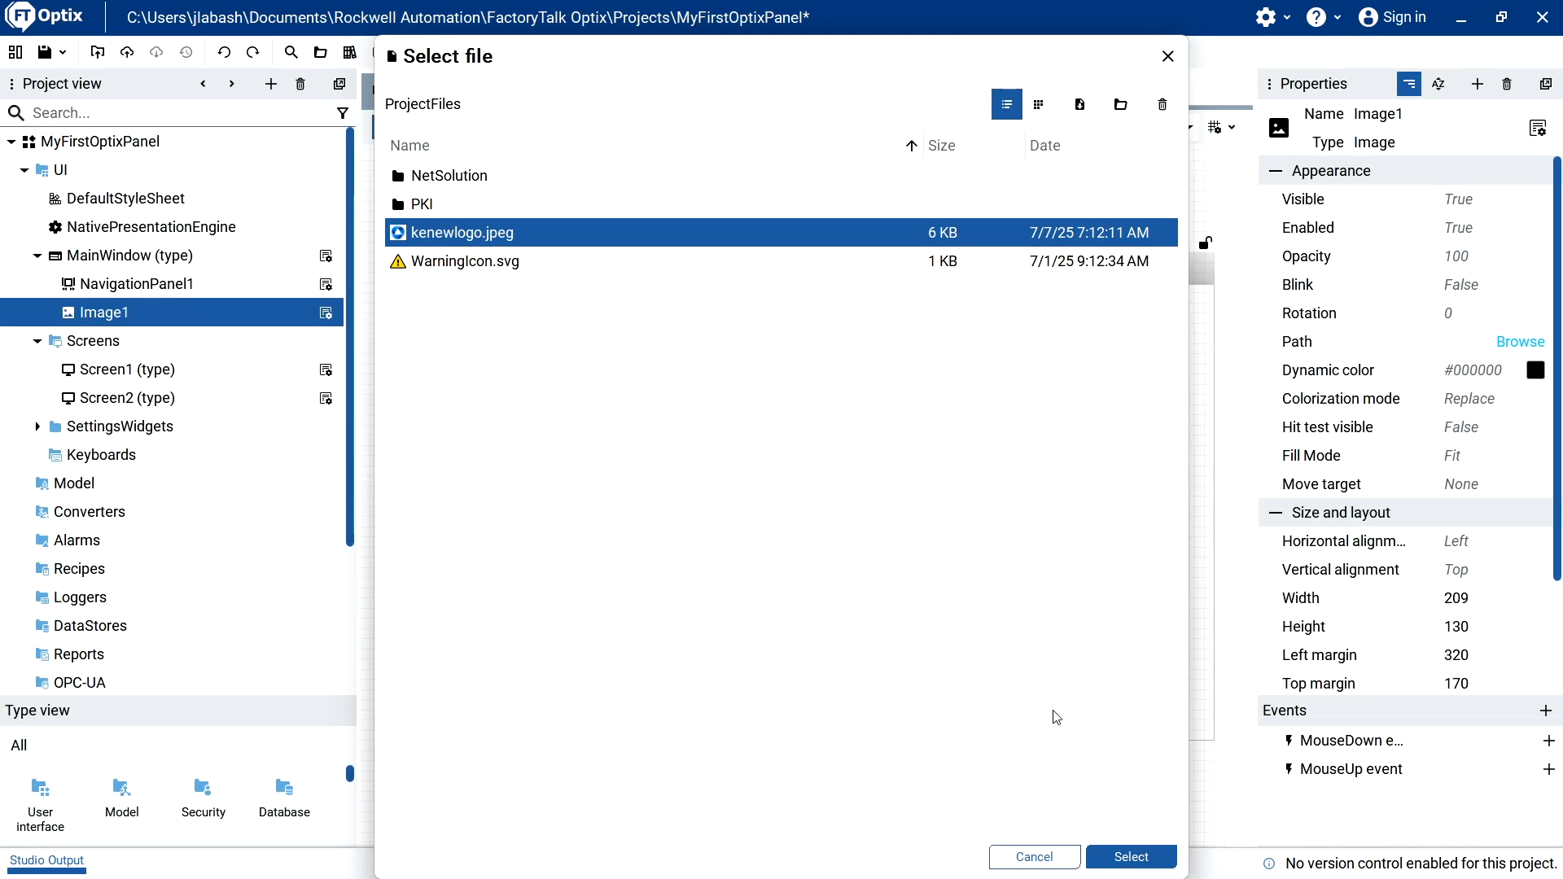
{"action": "left_click", "coordinate": [1144, 859]}
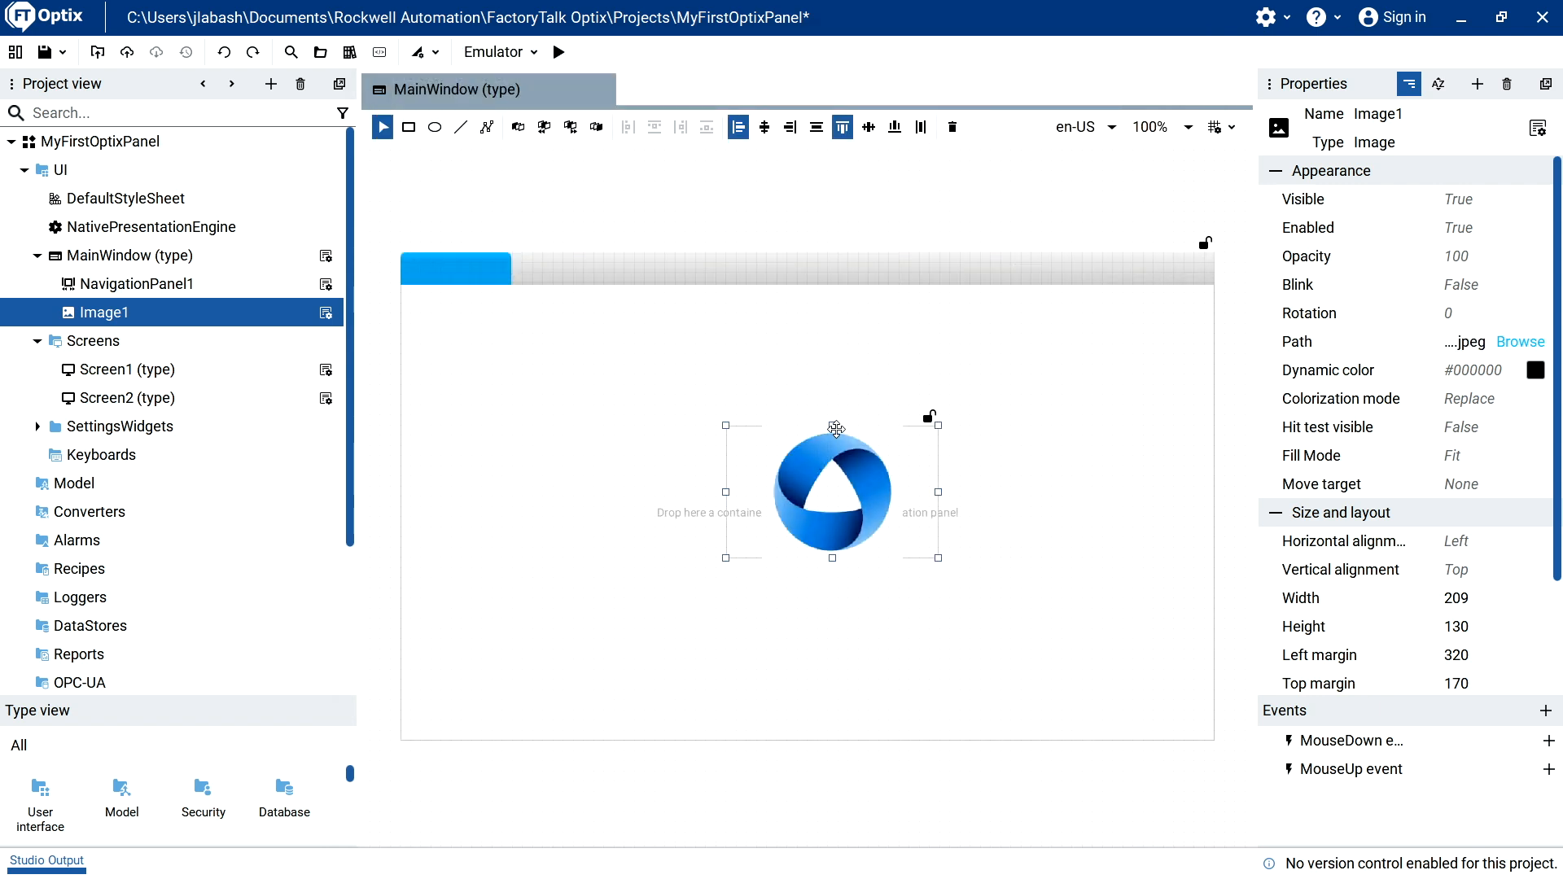
Stretch the logo image upward to height 170 at top margin 130, and move it to left margin 300.
{"action": "left_click_drag", "start_coordinate": [834, 425], "coordinate": [817, 381]}
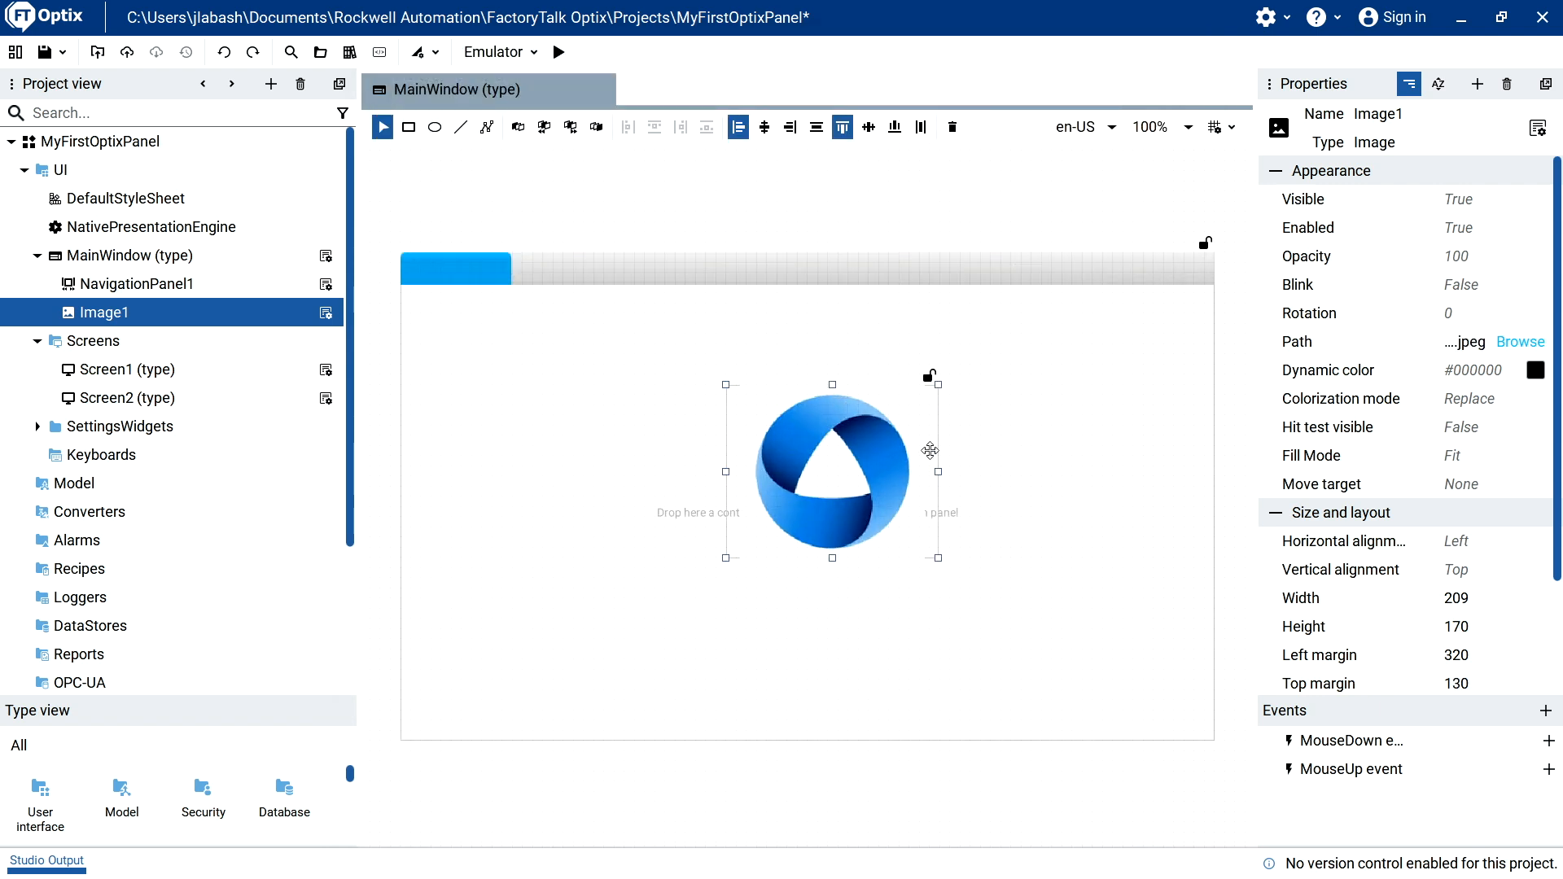
{"action": "left_click_drag", "start_coordinate": [809, 474], "coordinate": [789, 474]}
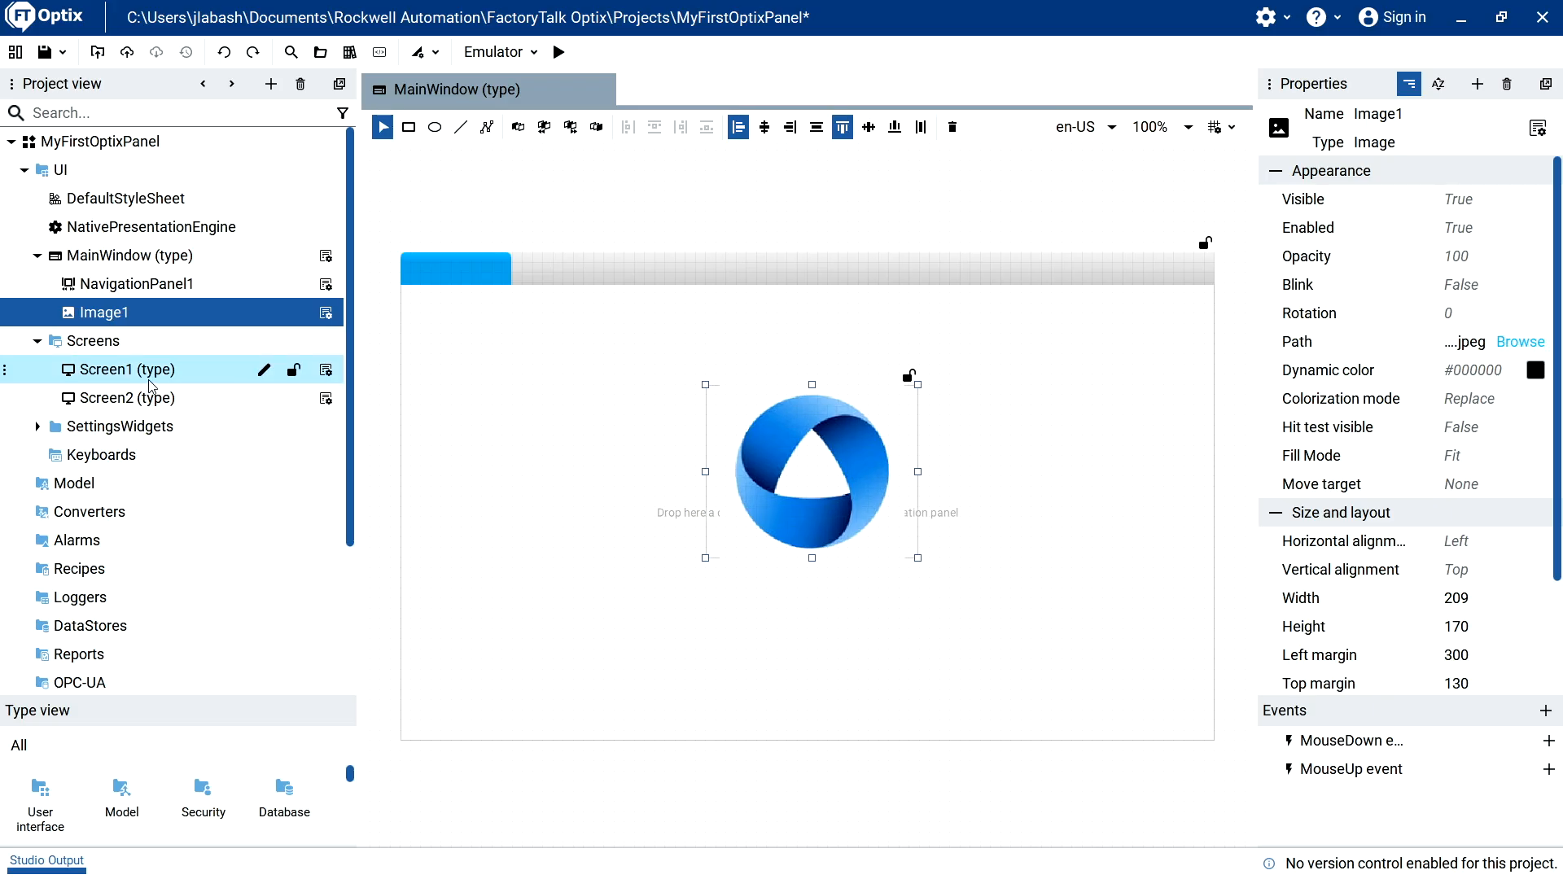
Add Screen1 and Screen2 to the navigation panel in MainWindow as its first and second tabs.
{"action": "left_click", "coordinate": [245, 368]}
{"action": "left_click_drag", "start_coordinate": [287, 355], "coordinate": [453, 268]}
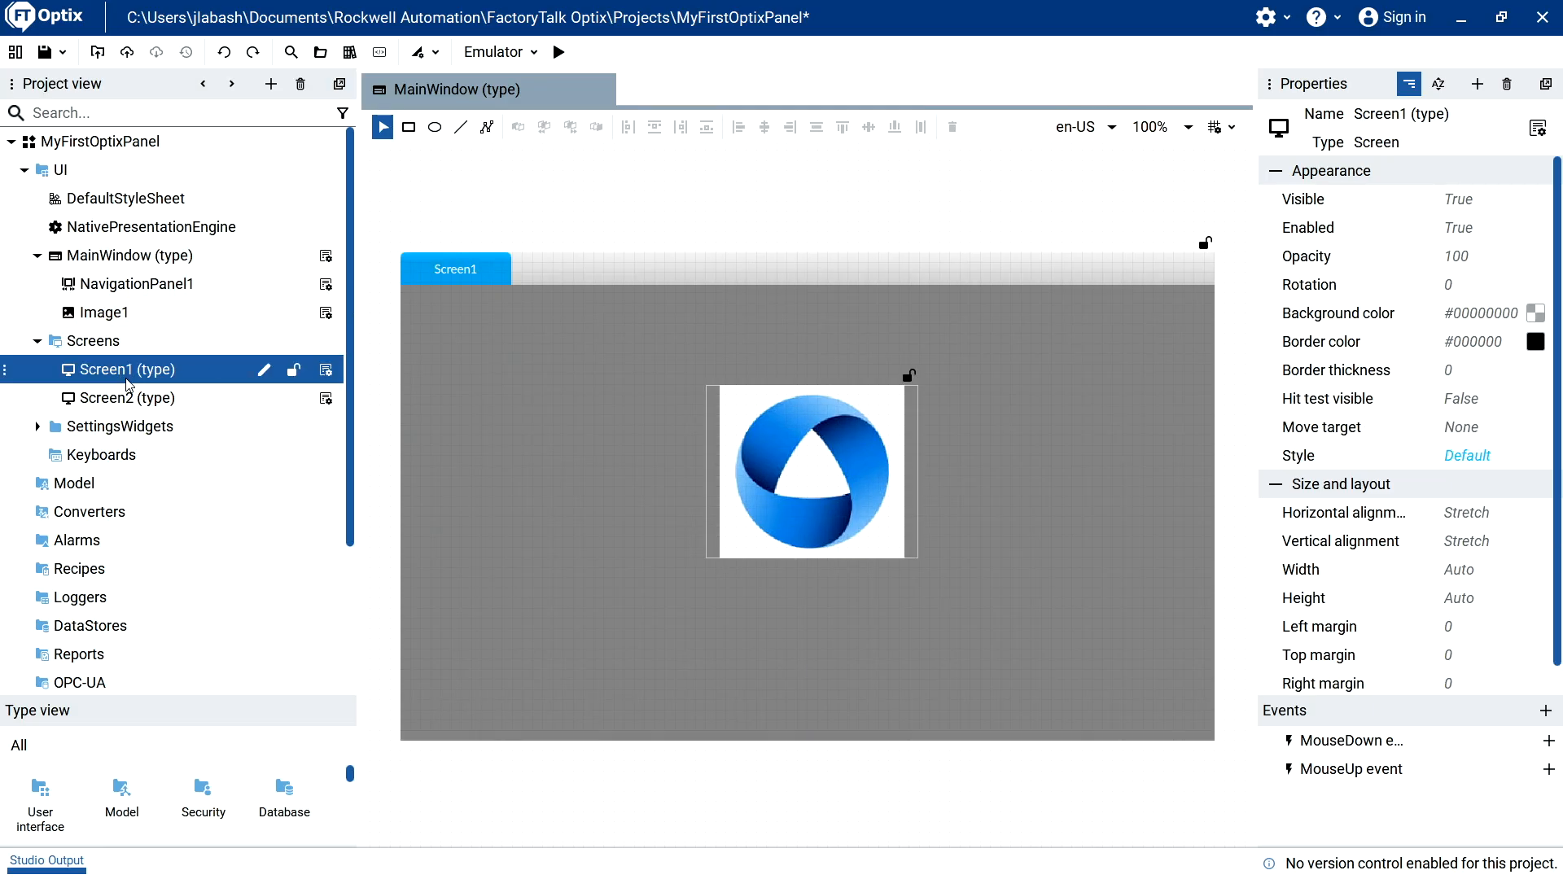
{"action": "left_click_drag", "start_coordinate": [126, 399], "coordinate": [562, 276]}
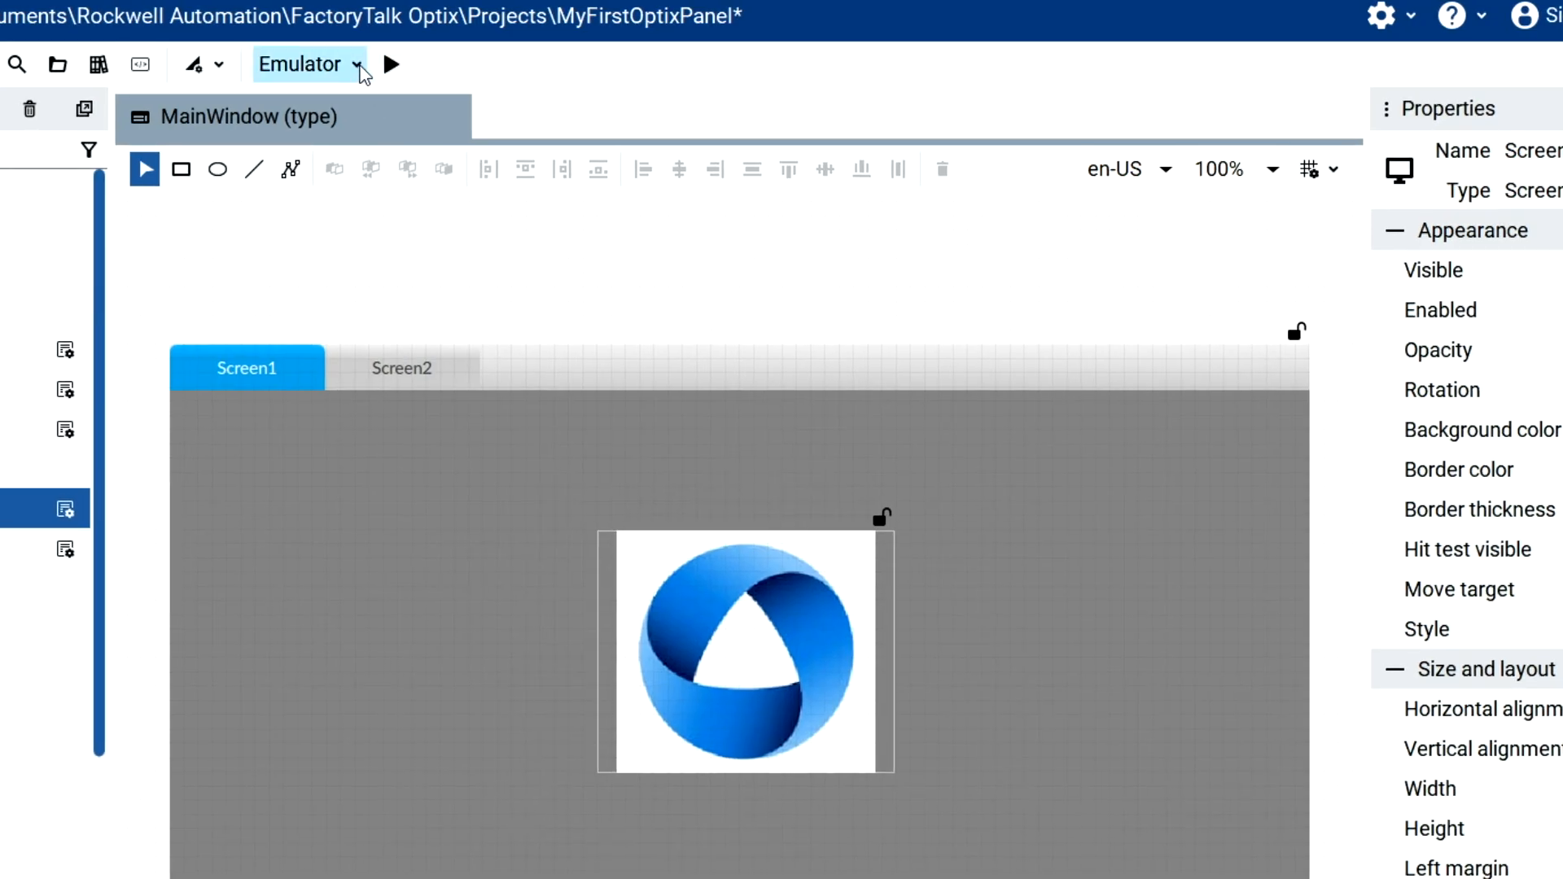
Choose the local device 7Compact as the deployment target instead of the Emulator.
{"action": "left_click", "coordinate": [356, 65]}
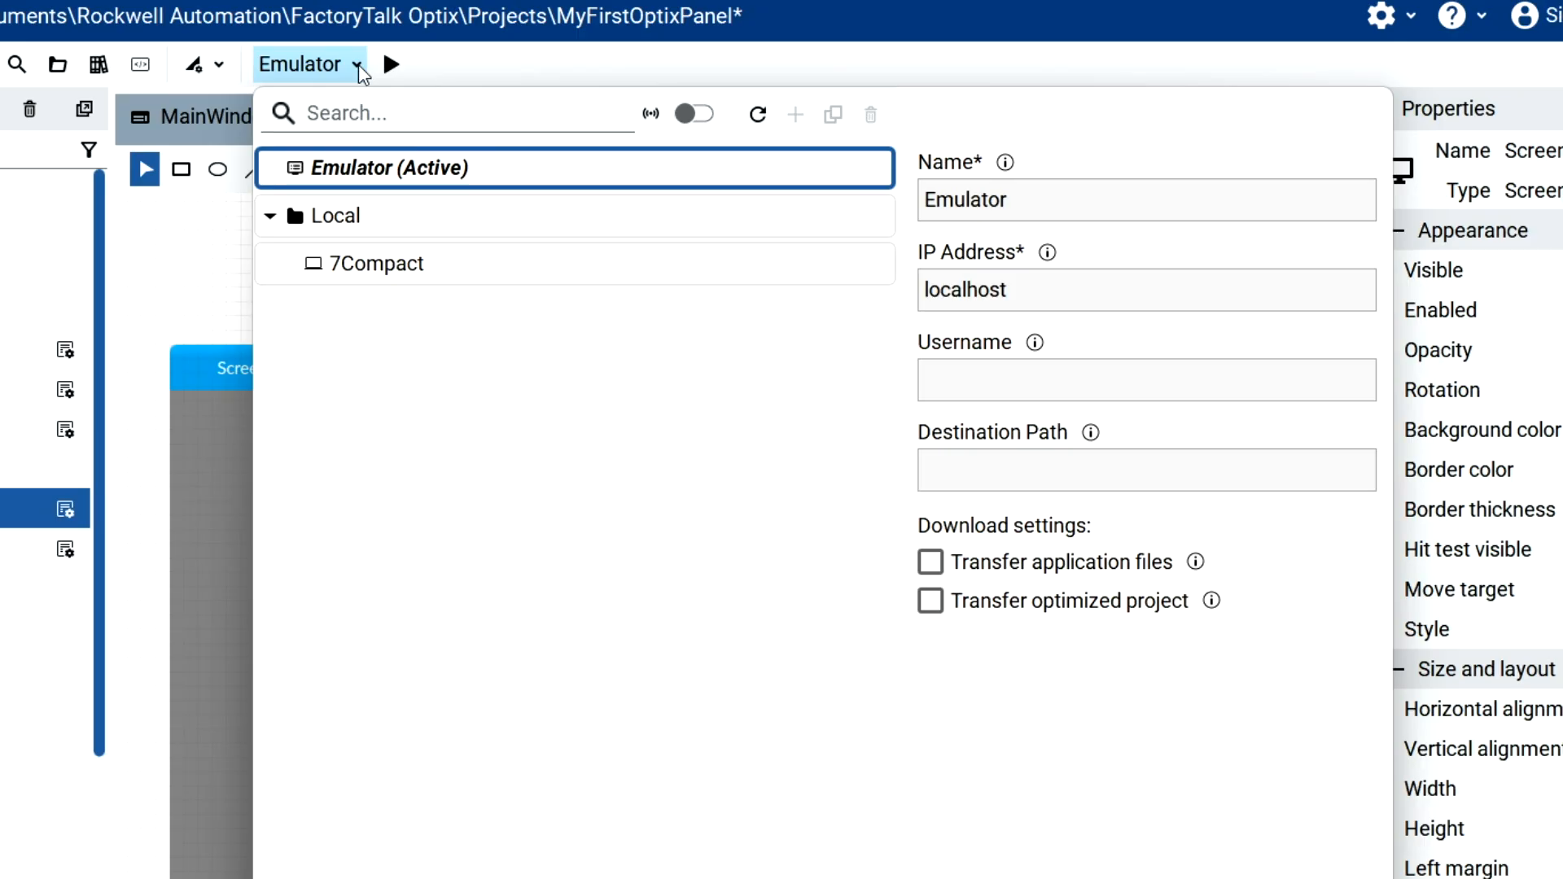
{"action": "left_click", "coordinate": [374, 288]}
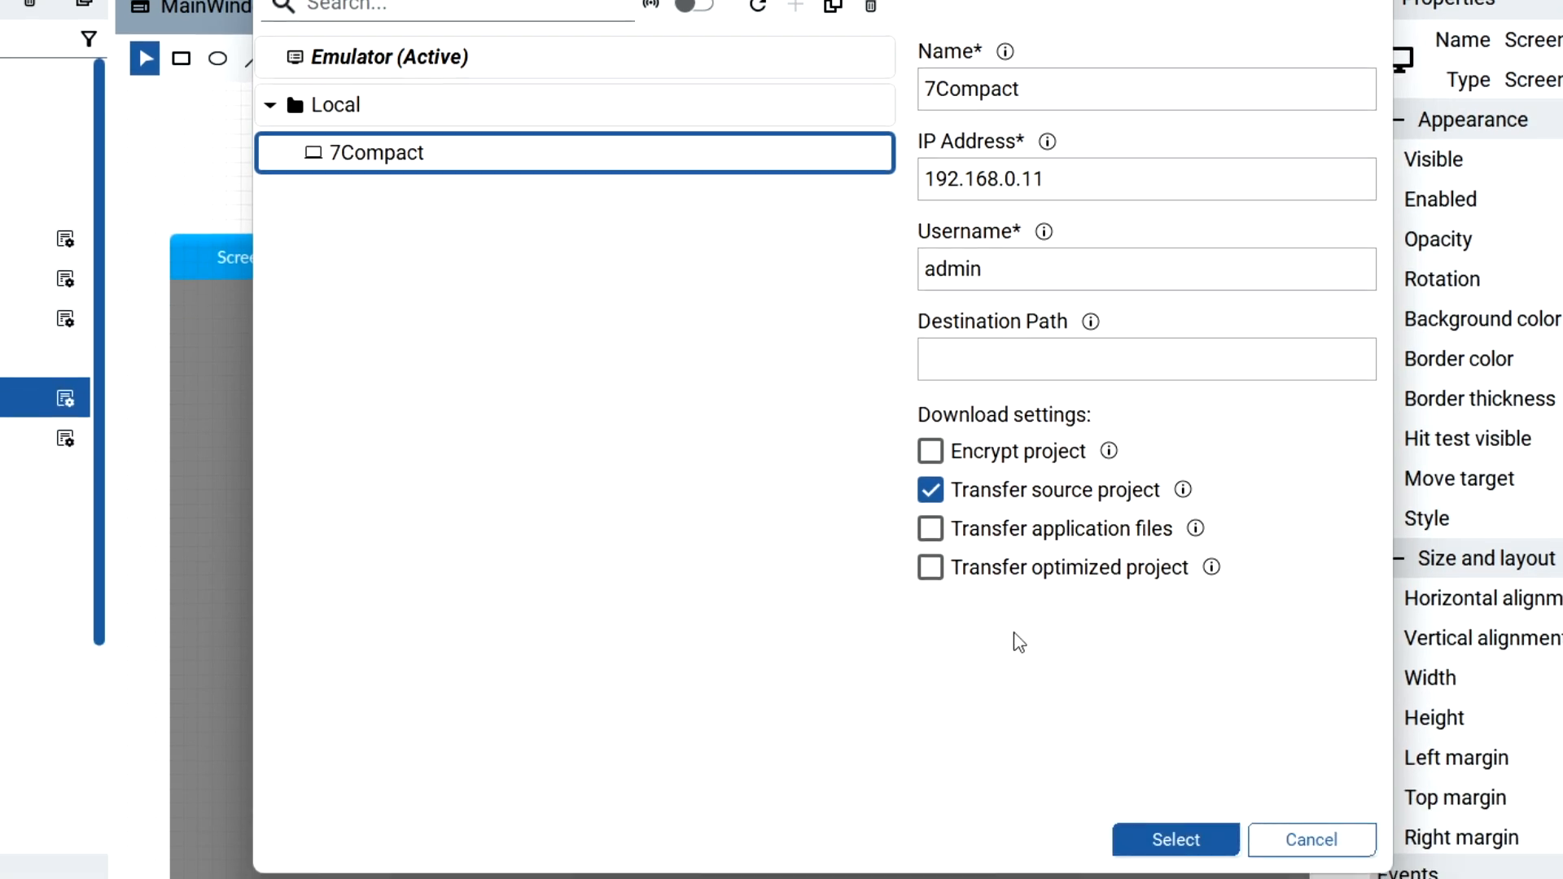
{"action": "left_click", "coordinate": [1176, 777]}
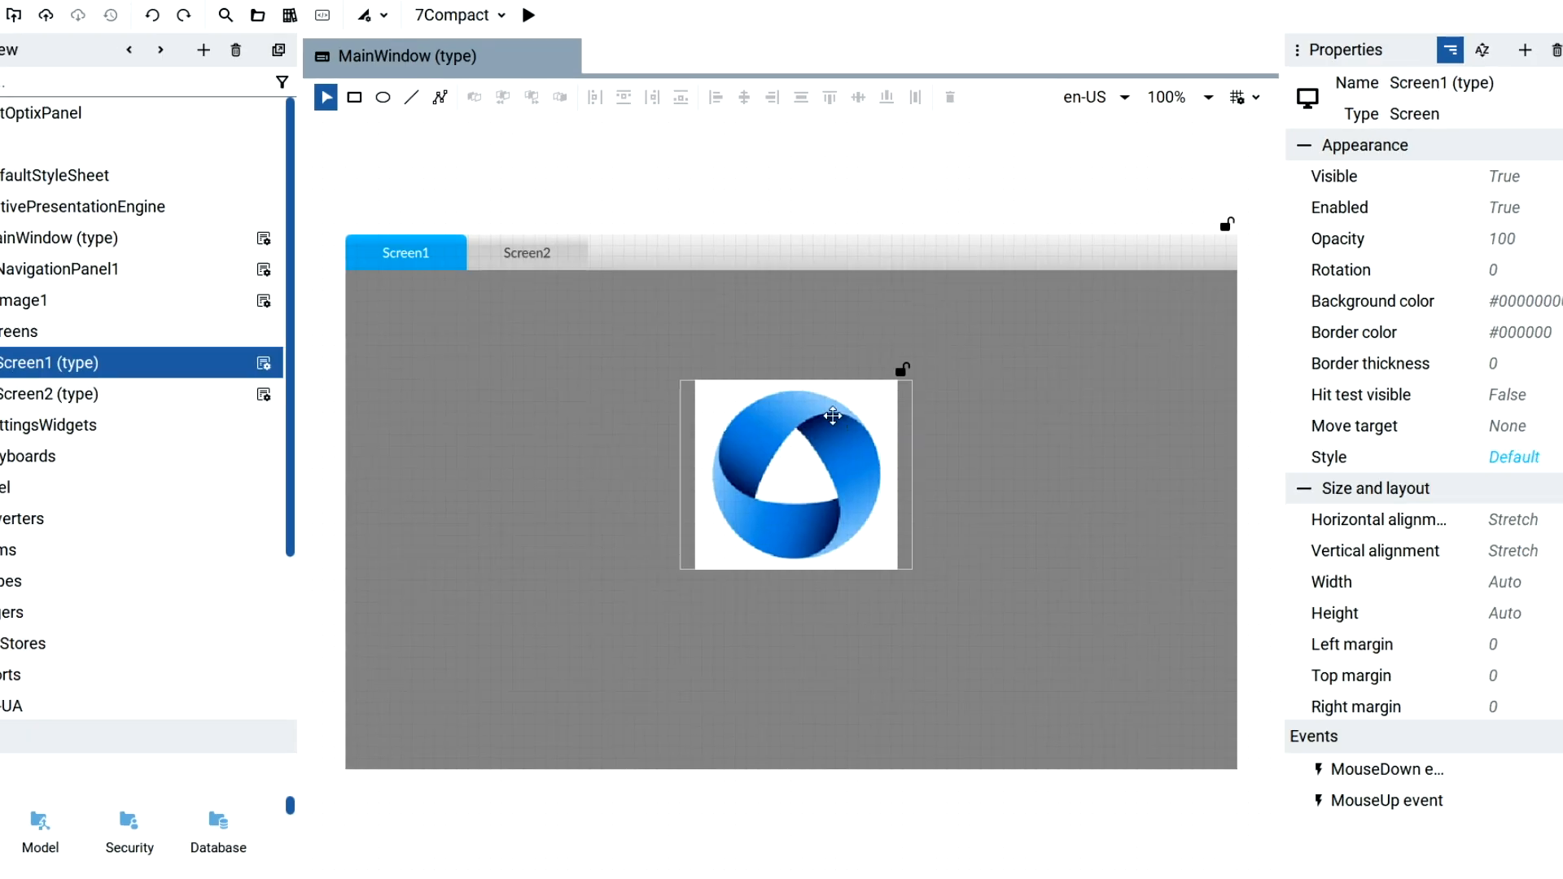
Start deploying the project to 7Compact and enter the device access password to authorize it.
{"action": "left_click", "coordinate": [567, 54]}
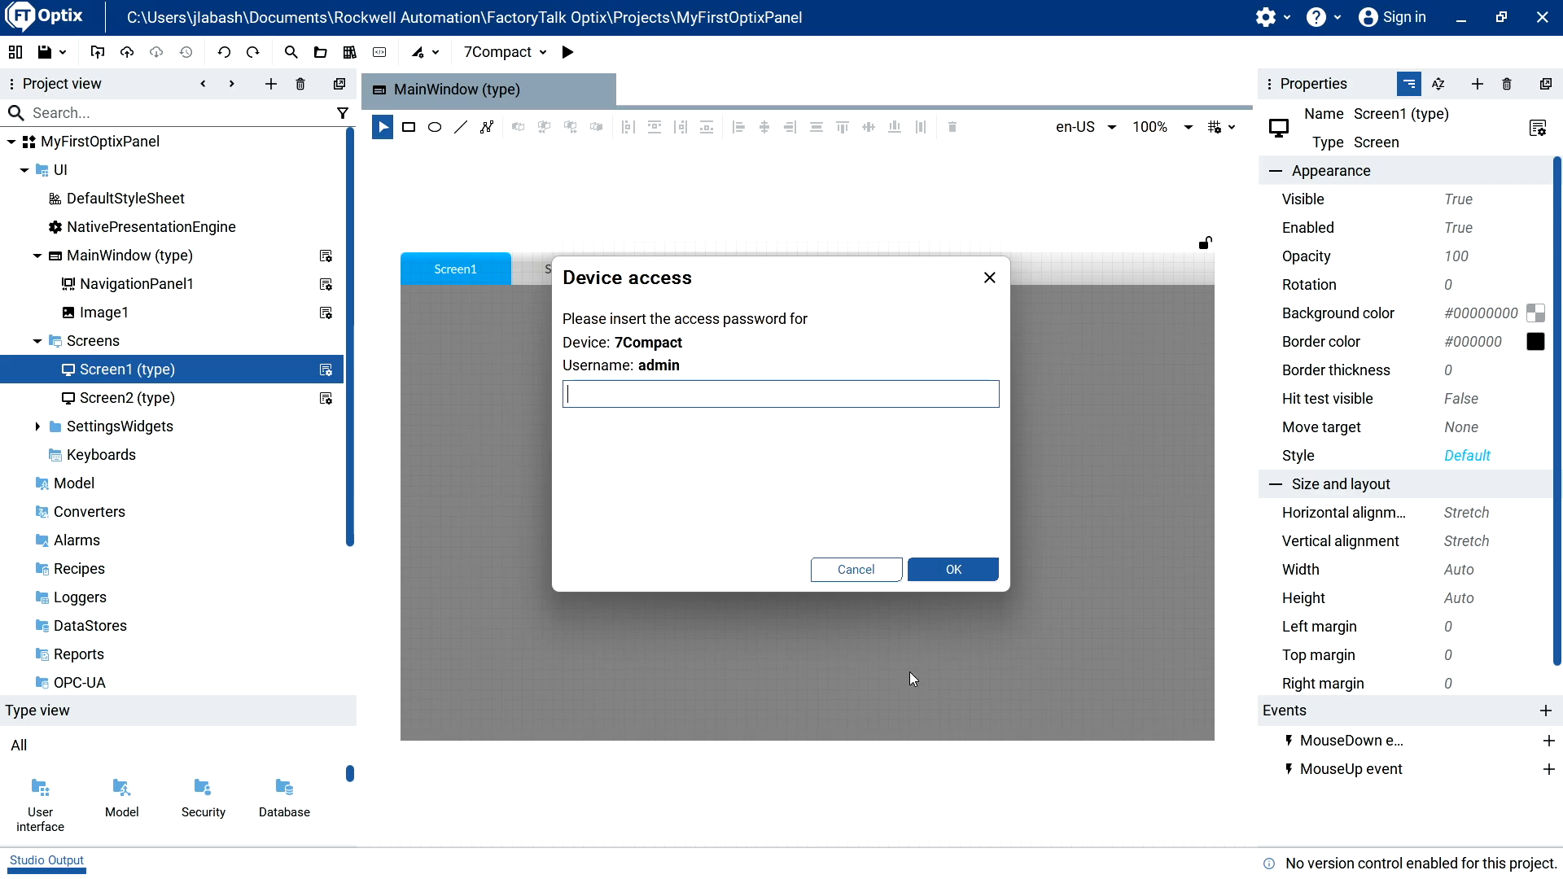
{"action": "type", "text": "***"}
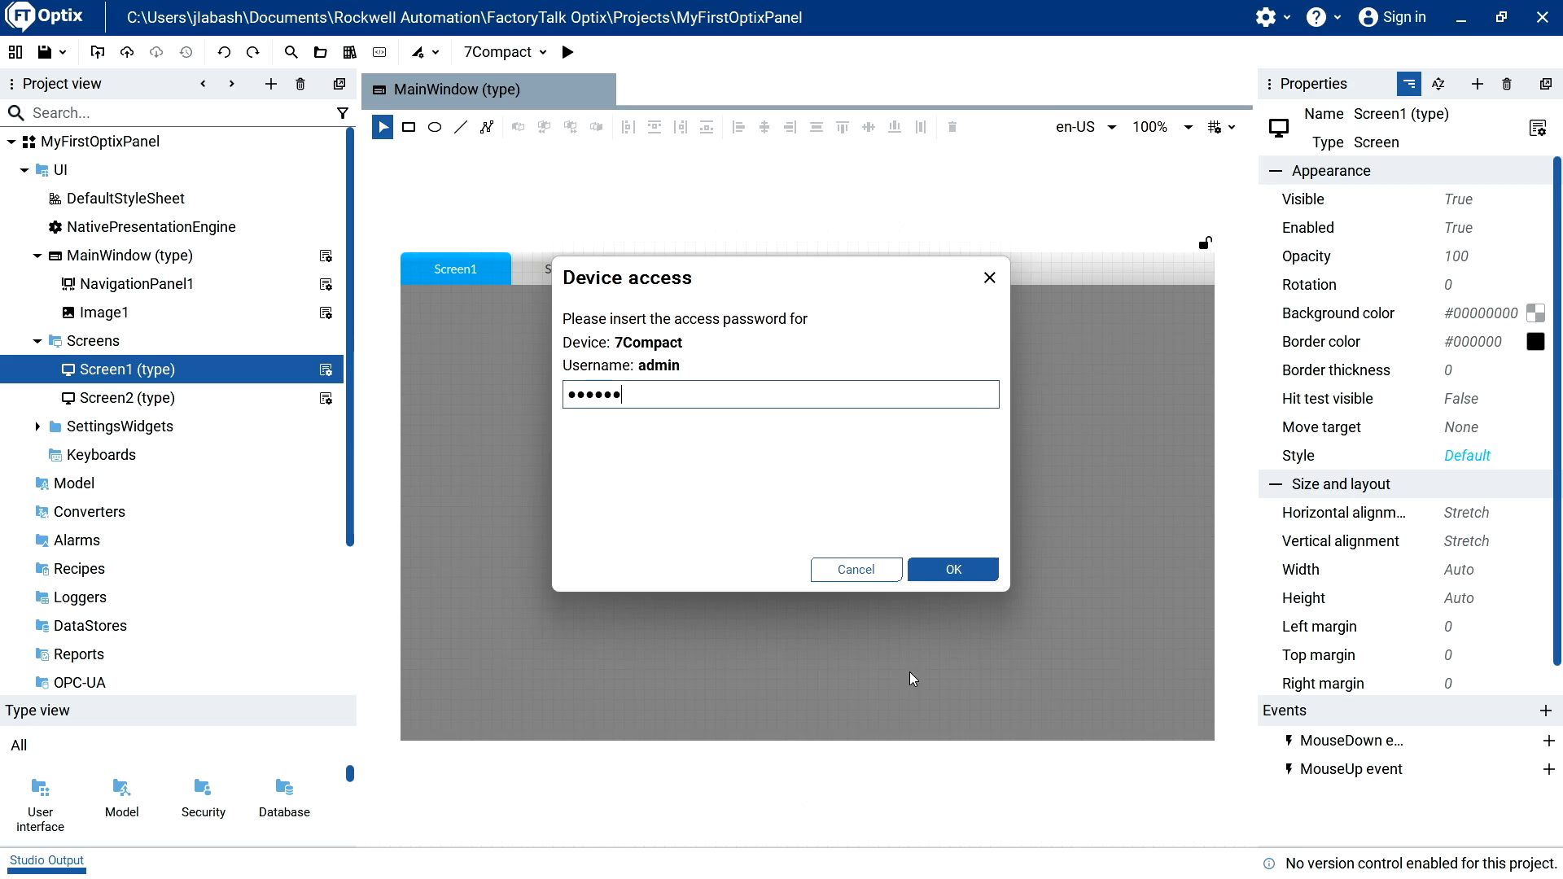
{"action": "type", "text": "***"}
{"action": "left_click", "coordinate": [950, 568]}
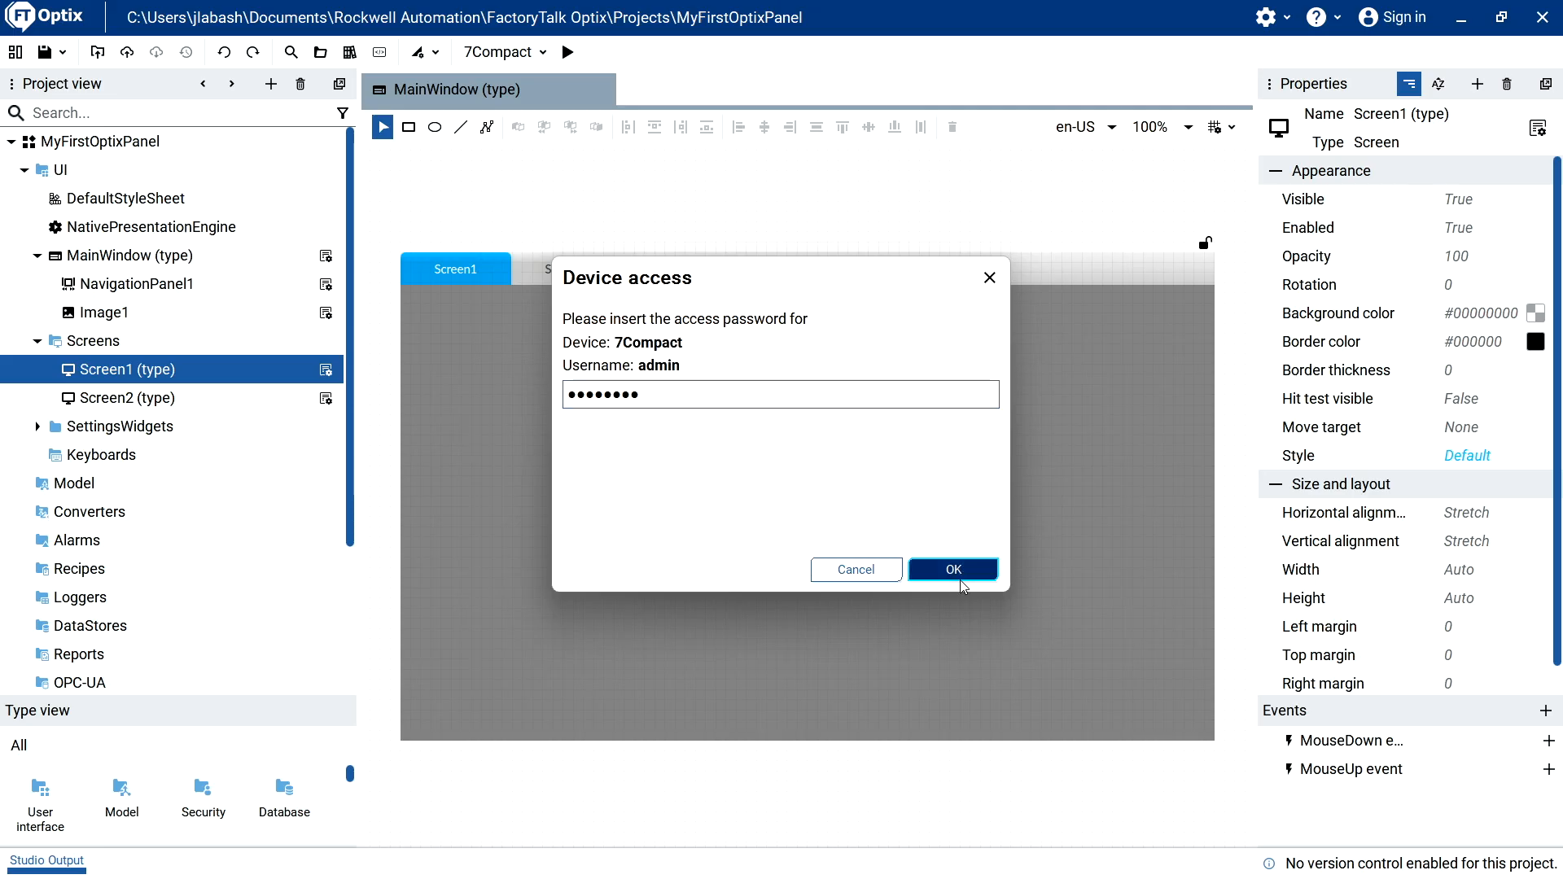